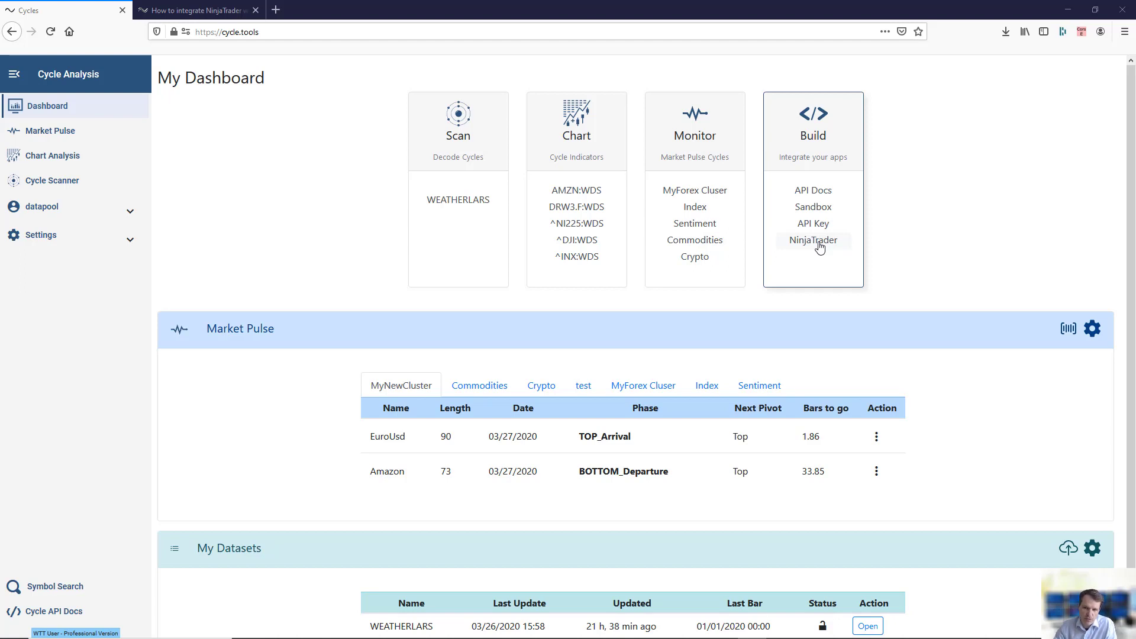
Move the CycleExplorer folder window, showing WTT-CycleExplorer-Indicator-NT8.zip, onto the screen over the browser.
drag(0, 243, 810, 166)
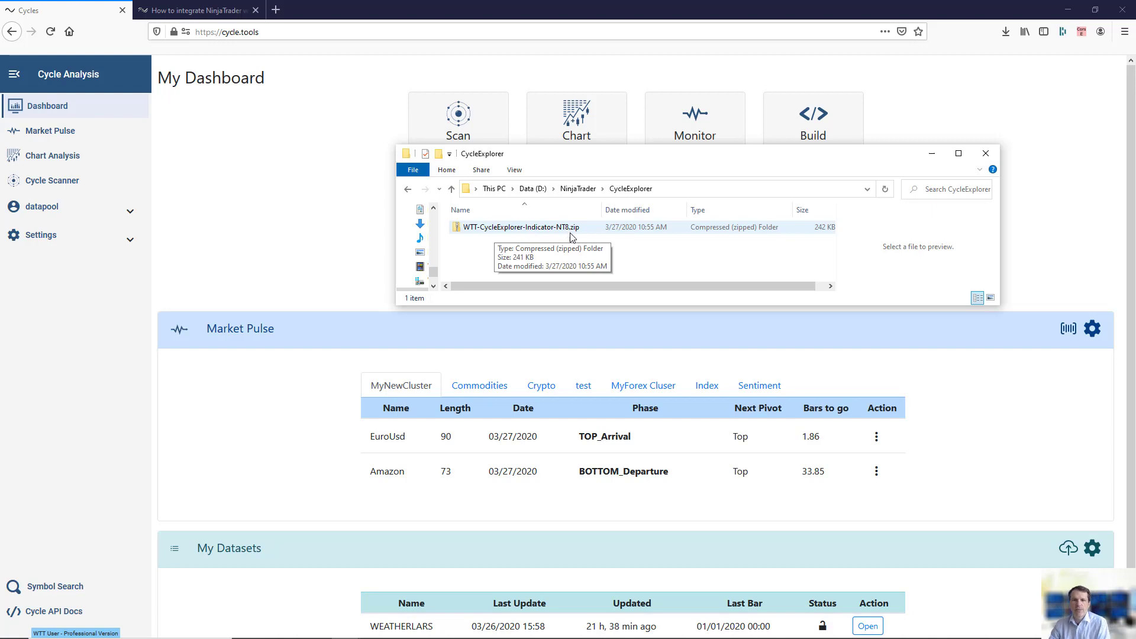
drag(698, 159, 628, 292)
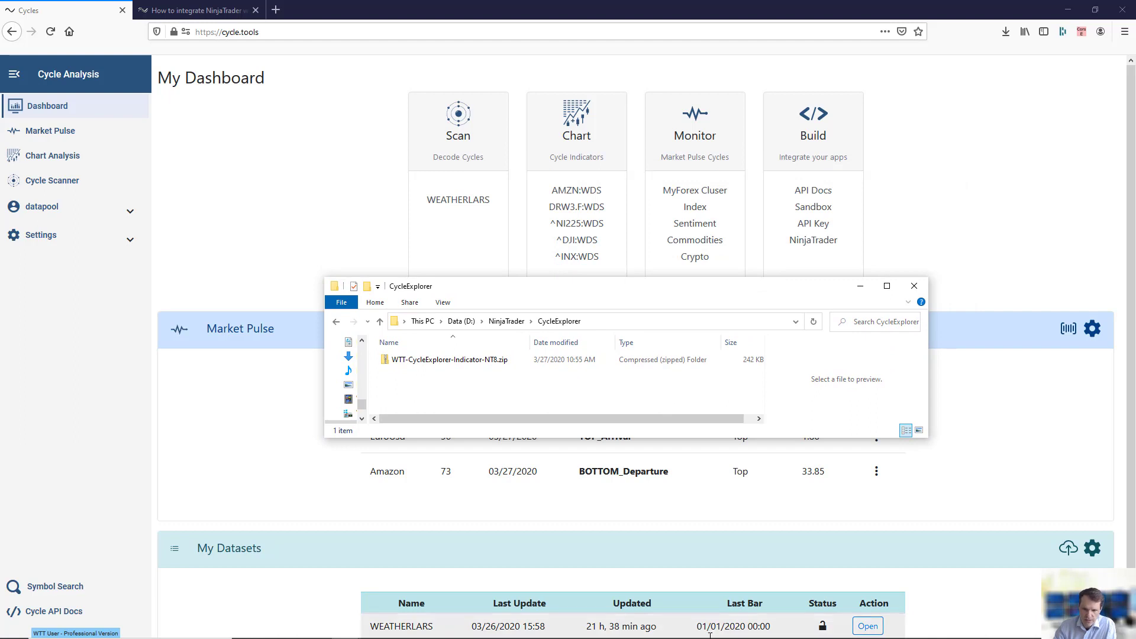
Import WTT-CycleExplorer-Indicator-NT8.zip as a NinjaScript Add-On from Control Center, accepting the third-party warning.
mouse_move(722, 627)
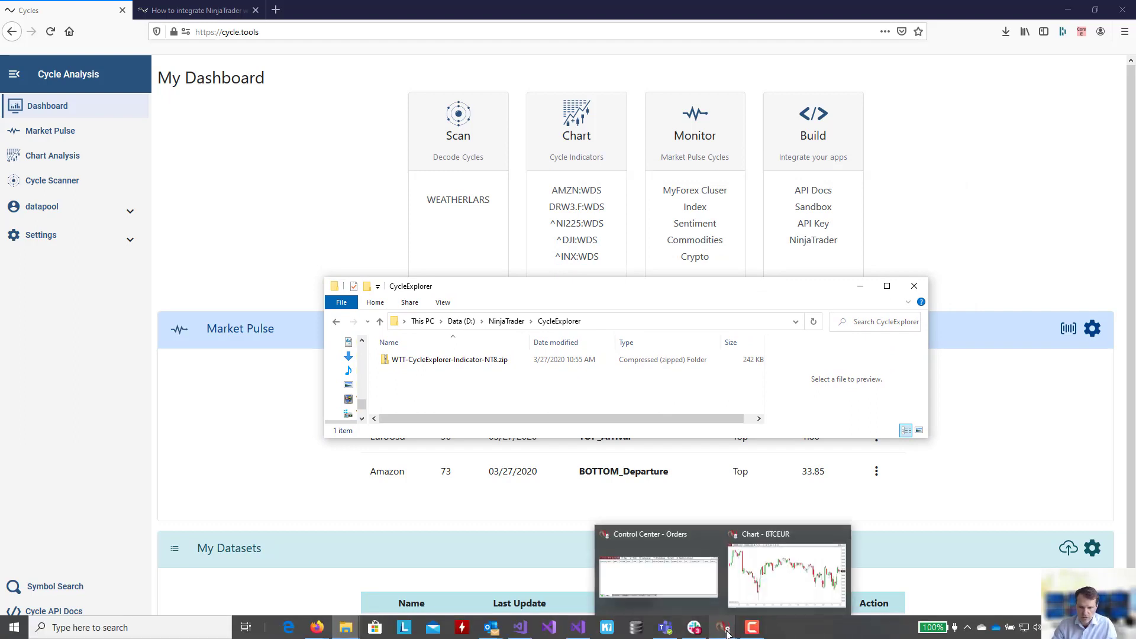
click(658, 575)
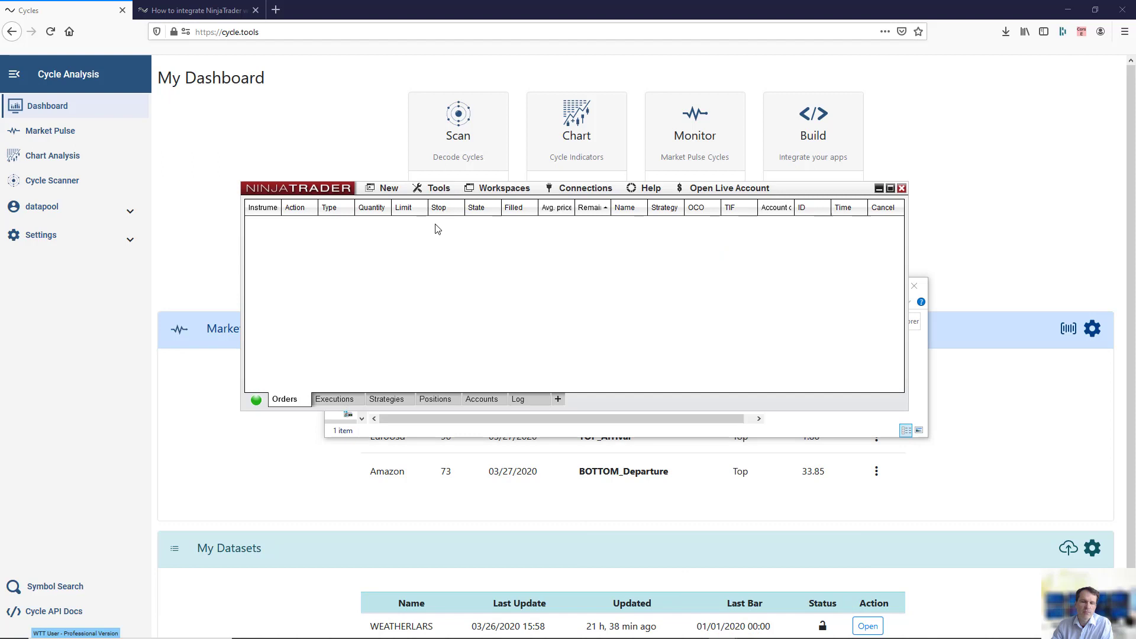
click(426, 189)
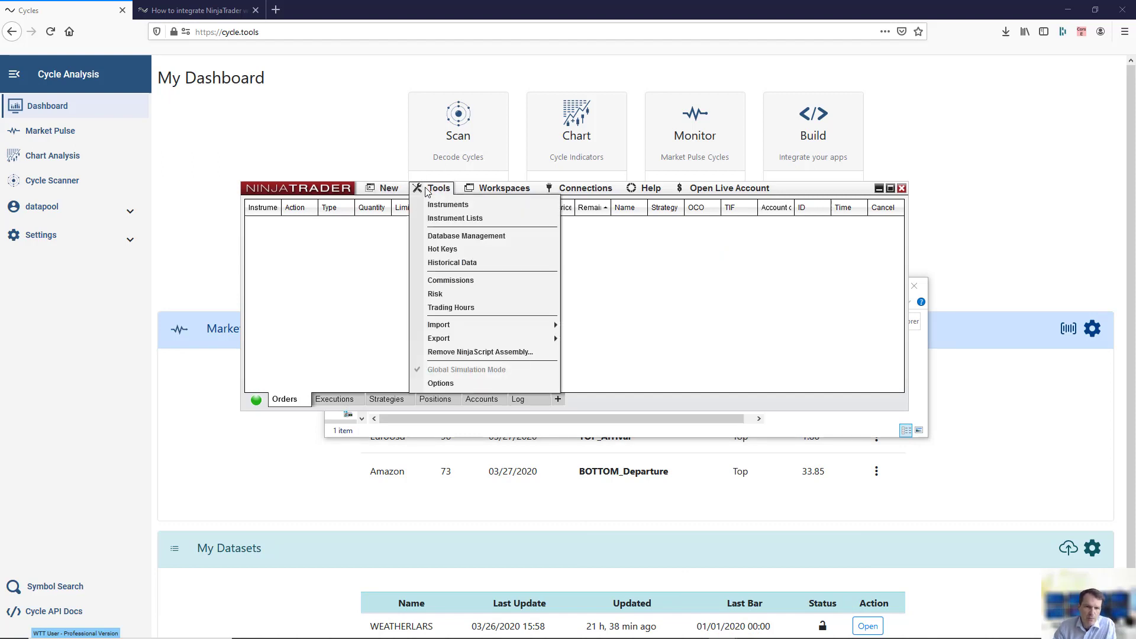
mouse_move(489, 327)
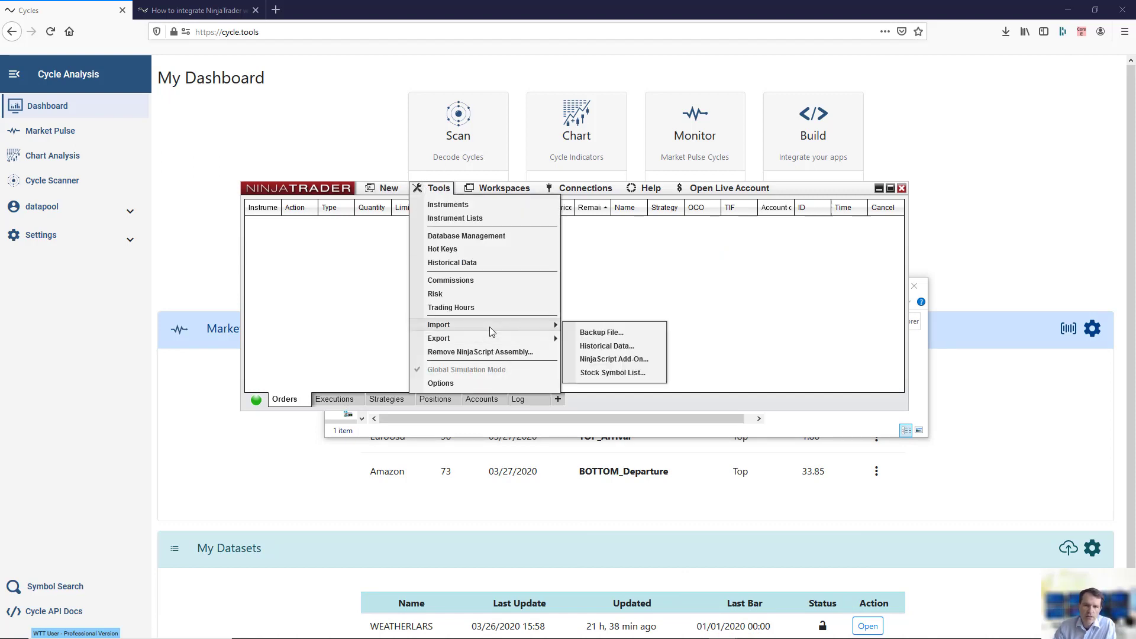
click(614, 360)
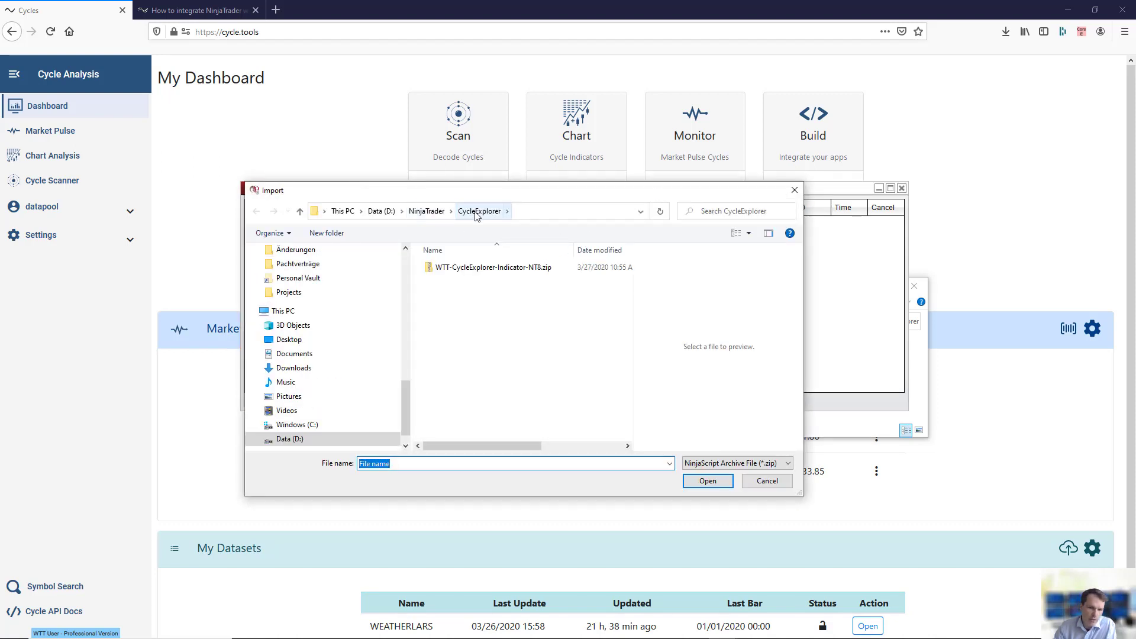
click(495, 269)
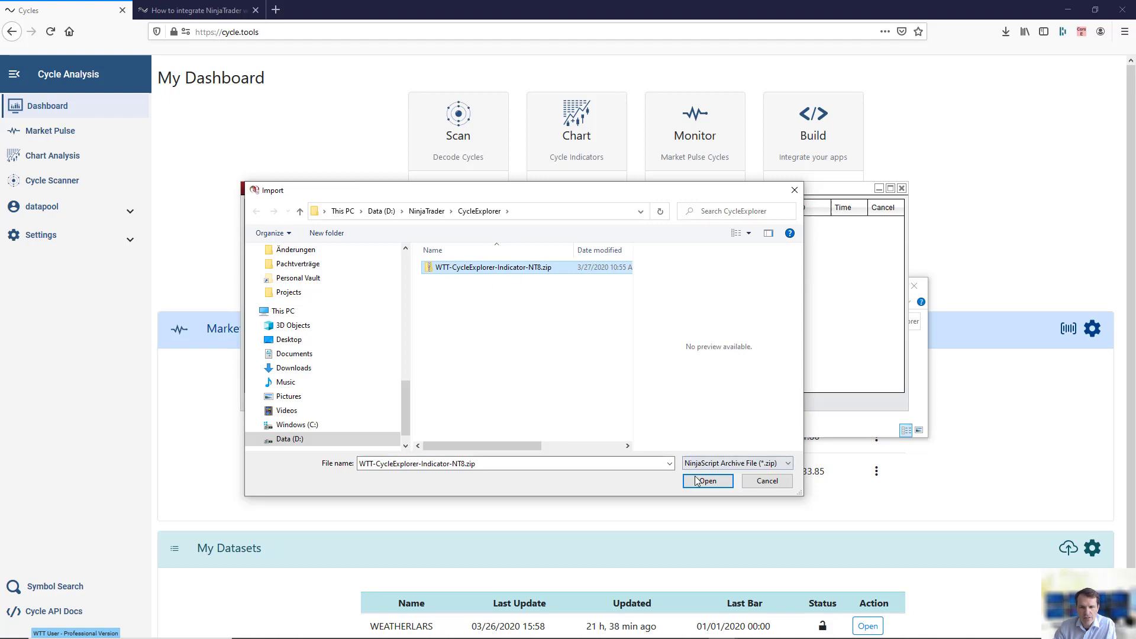
double_click(503, 274)
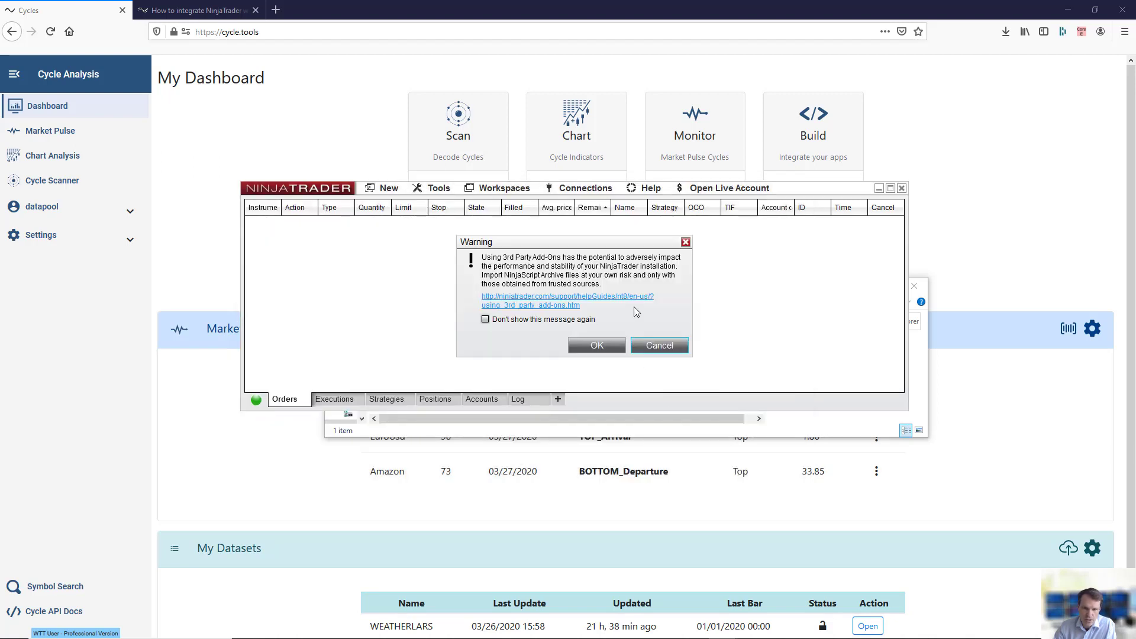
click(605, 345)
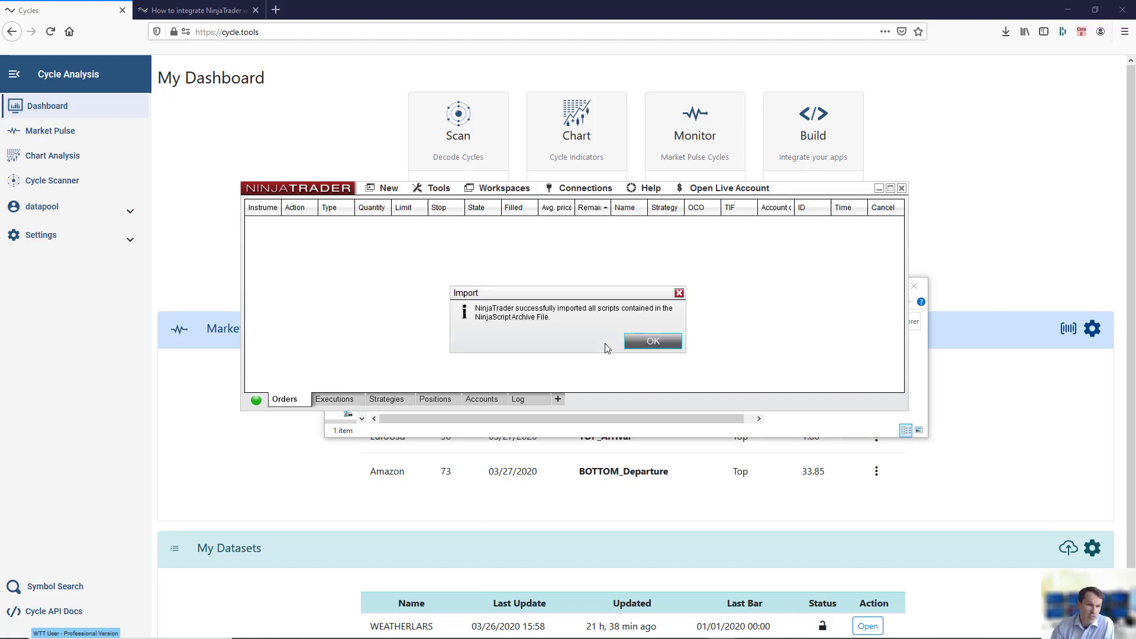
Acknowledge the successful import, shift the NinjaTrader window, and minimize the CycleExplorer folder window.
click(638, 342)
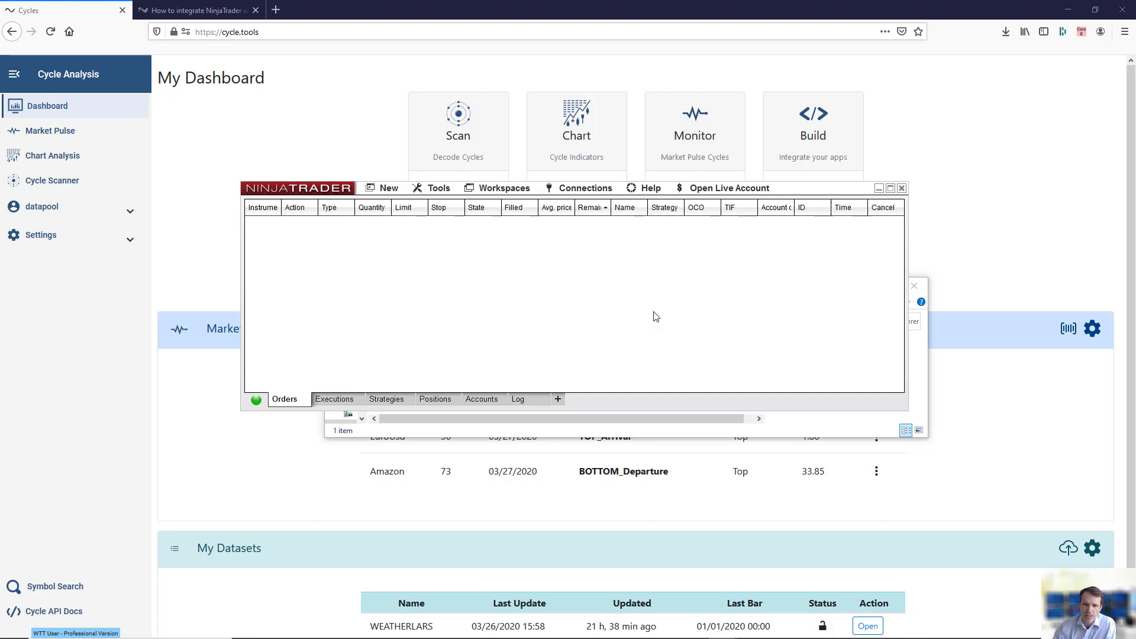
drag(798, 192, 897, 124)
click(647, 388)
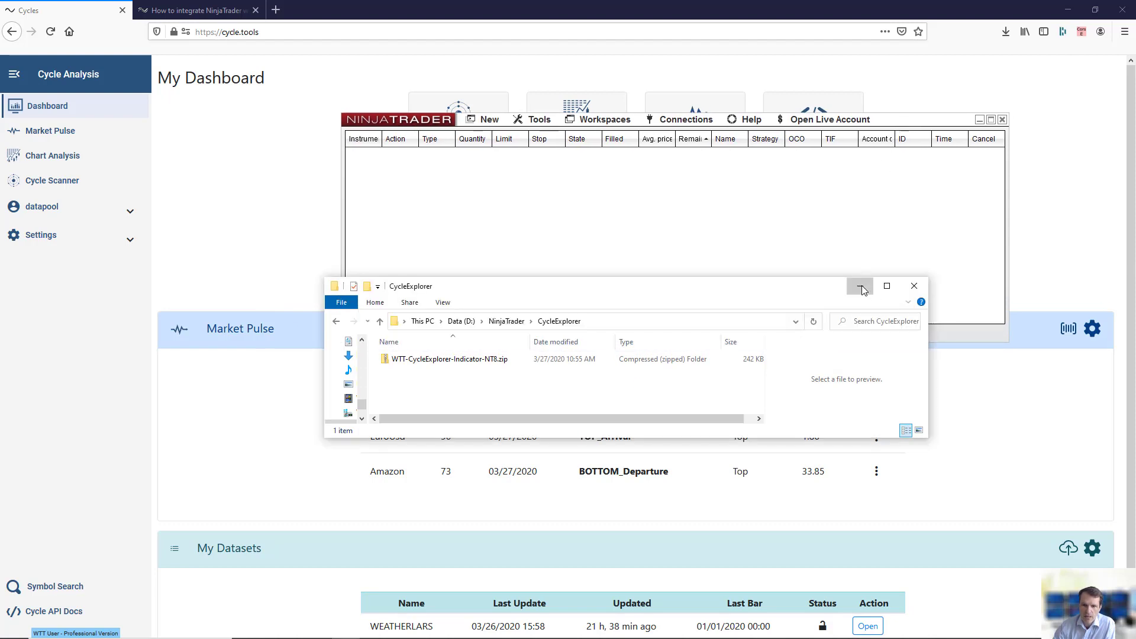
click(862, 288)
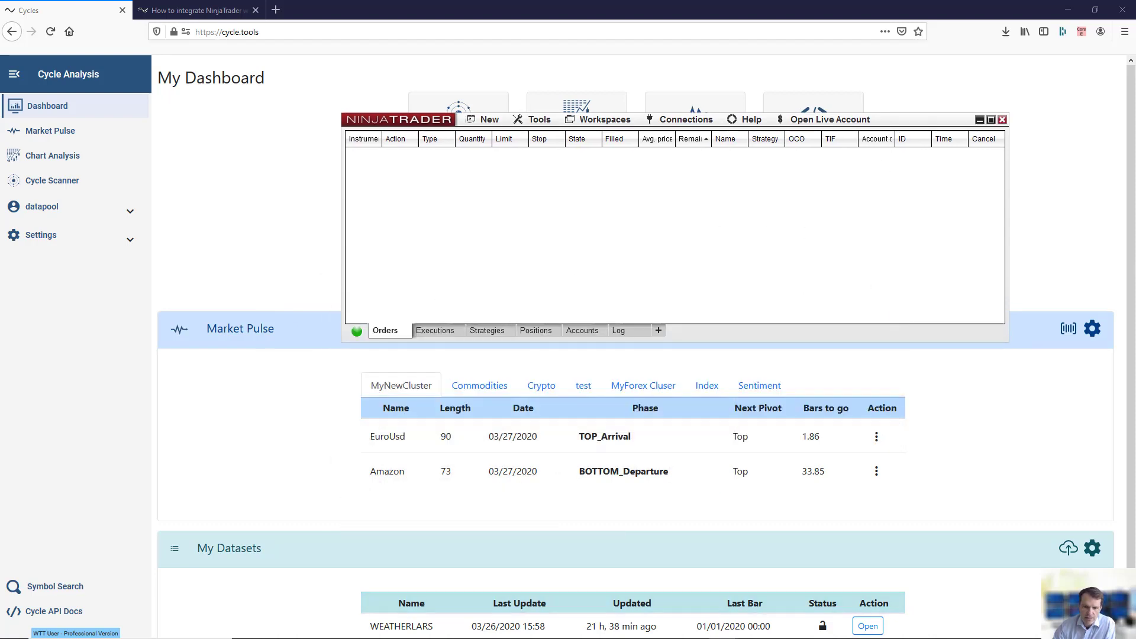
Bring the BTCEUR 1 Minute chart window to the front from the taskbar.
mouse_move(722, 632)
click(755, 585)
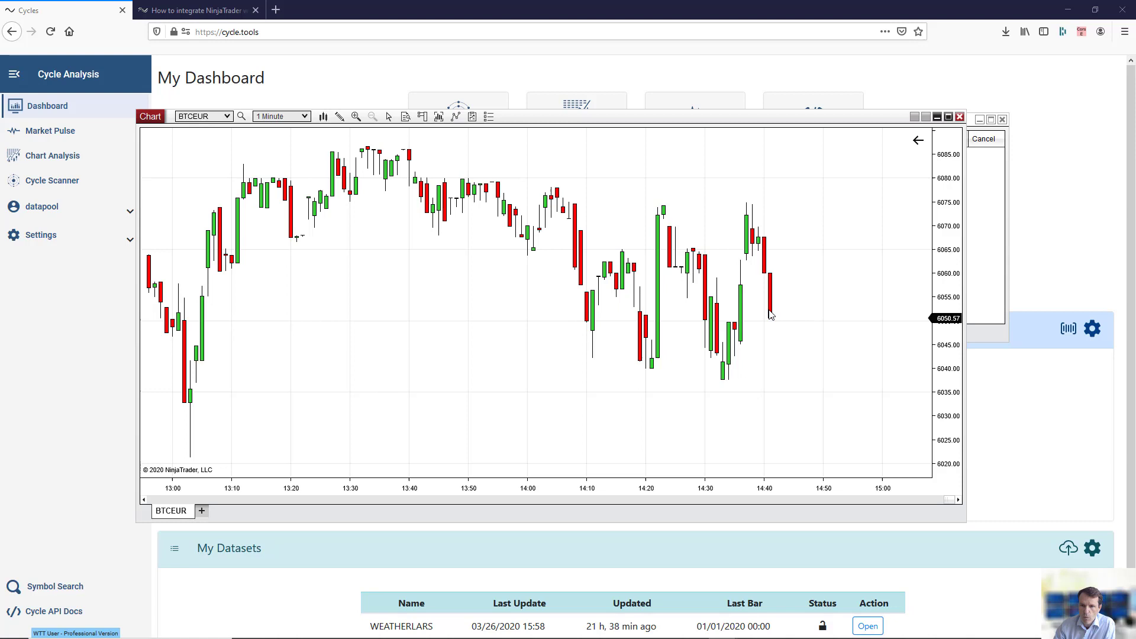
scroll(804, 325, down, 3)
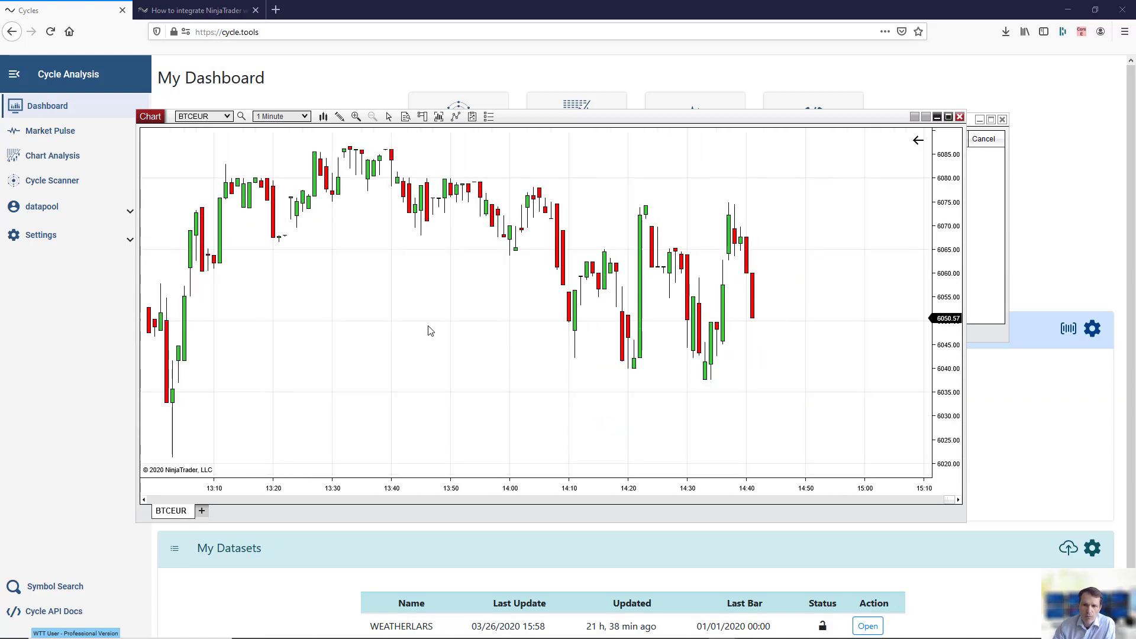
Add WTT Cycle Explorer to the BTCEUR chart's indicators, then switch to the cycle.tools dashboard.
right_click(430, 296)
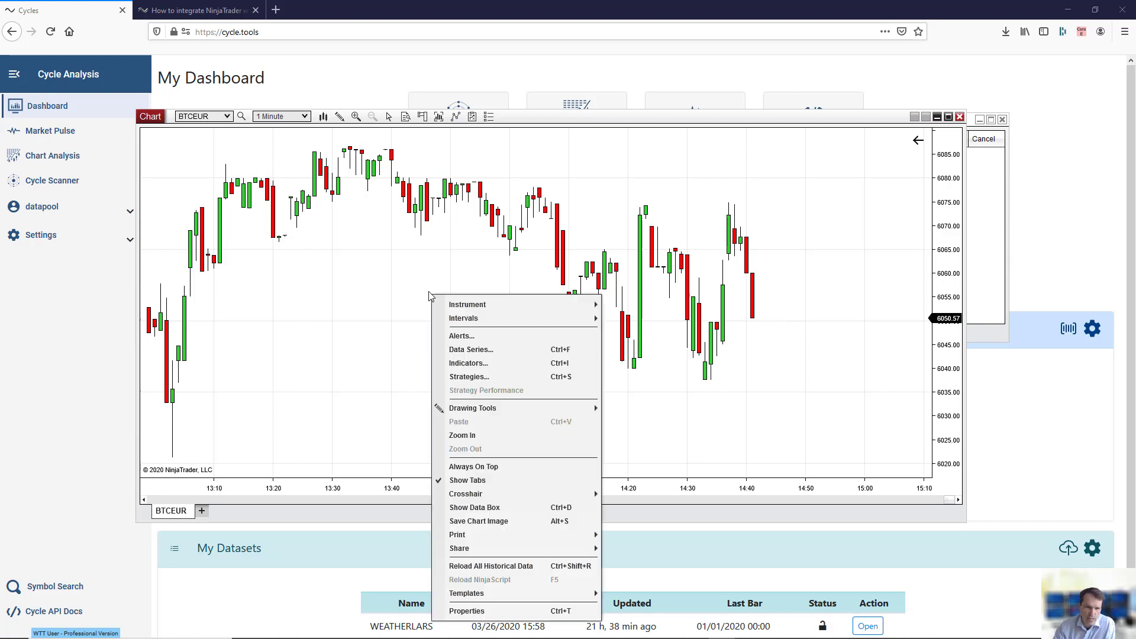
click(502, 363)
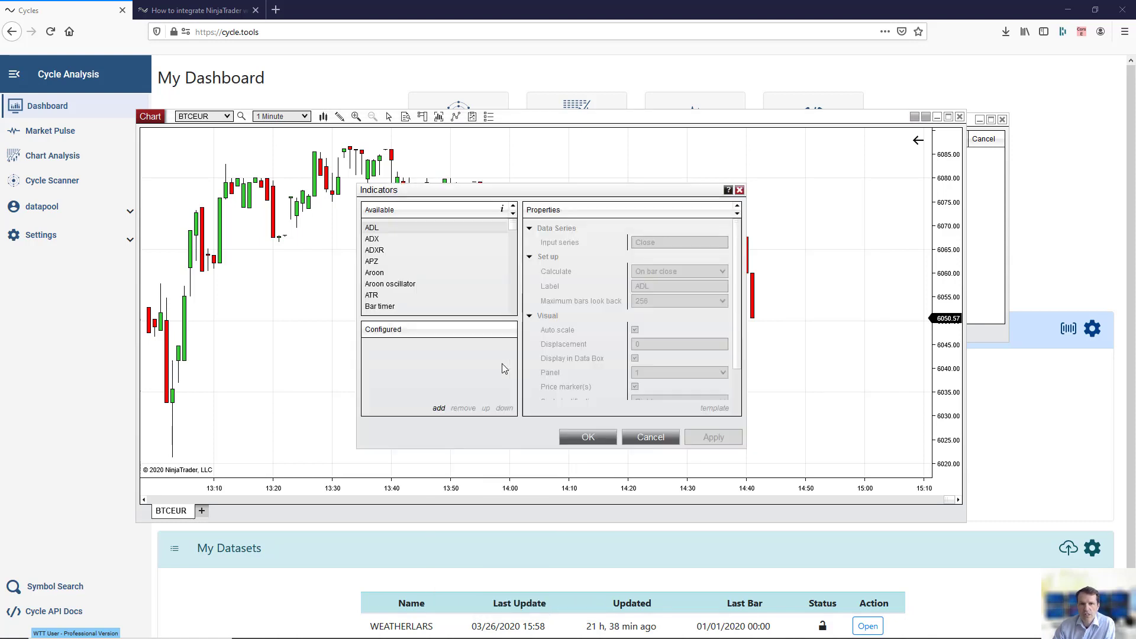
drag(512, 229, 514, 312)
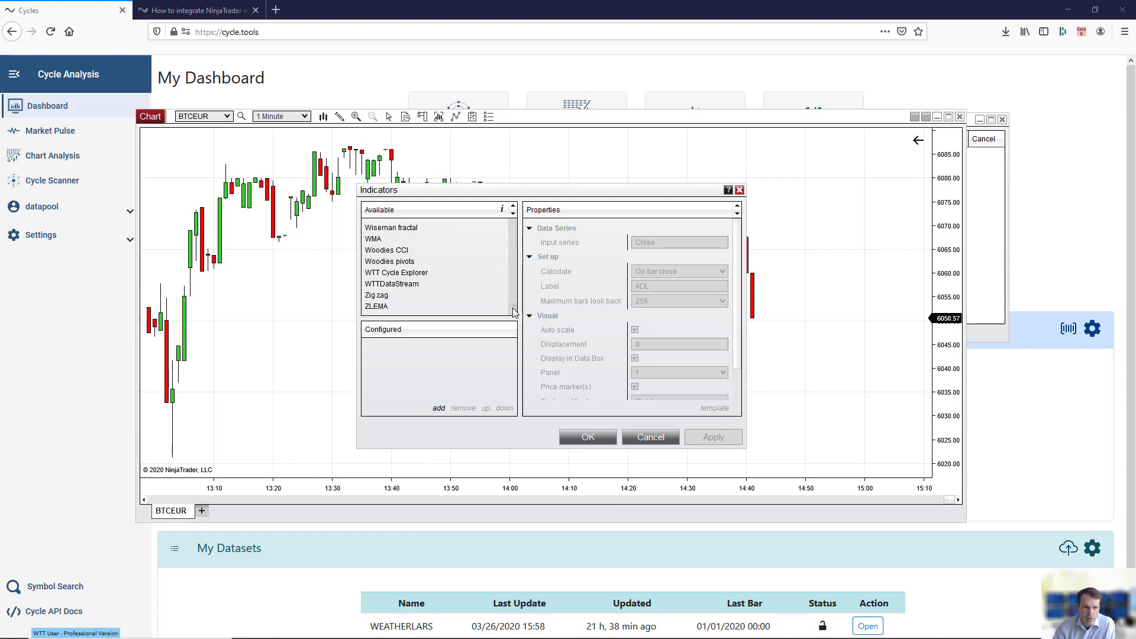
click(375, 274)
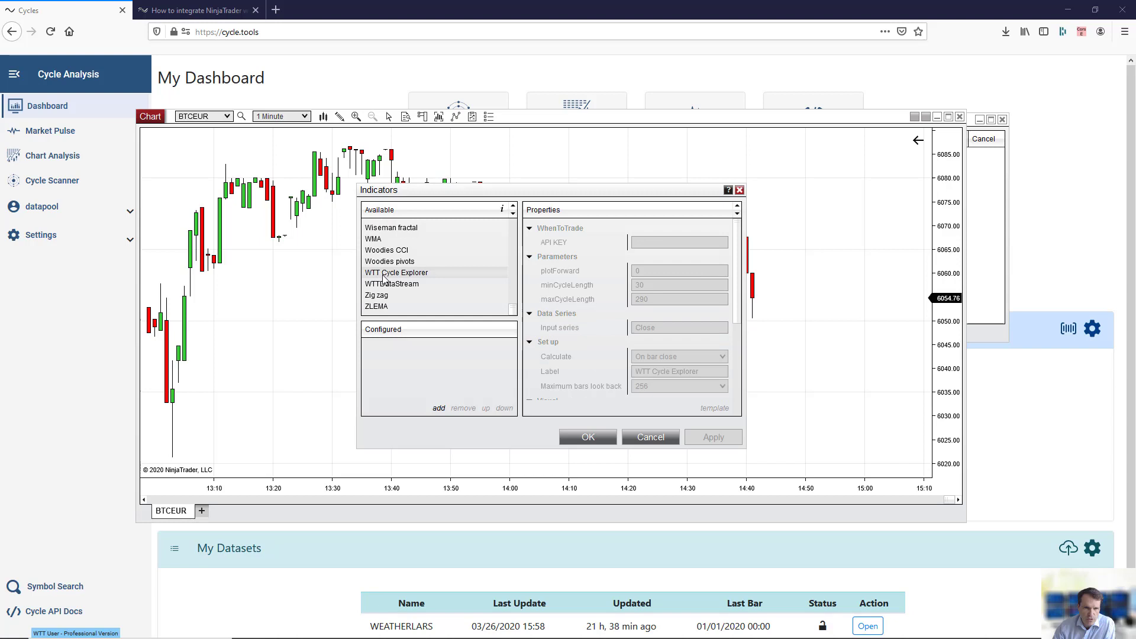
double_click(412, 274)
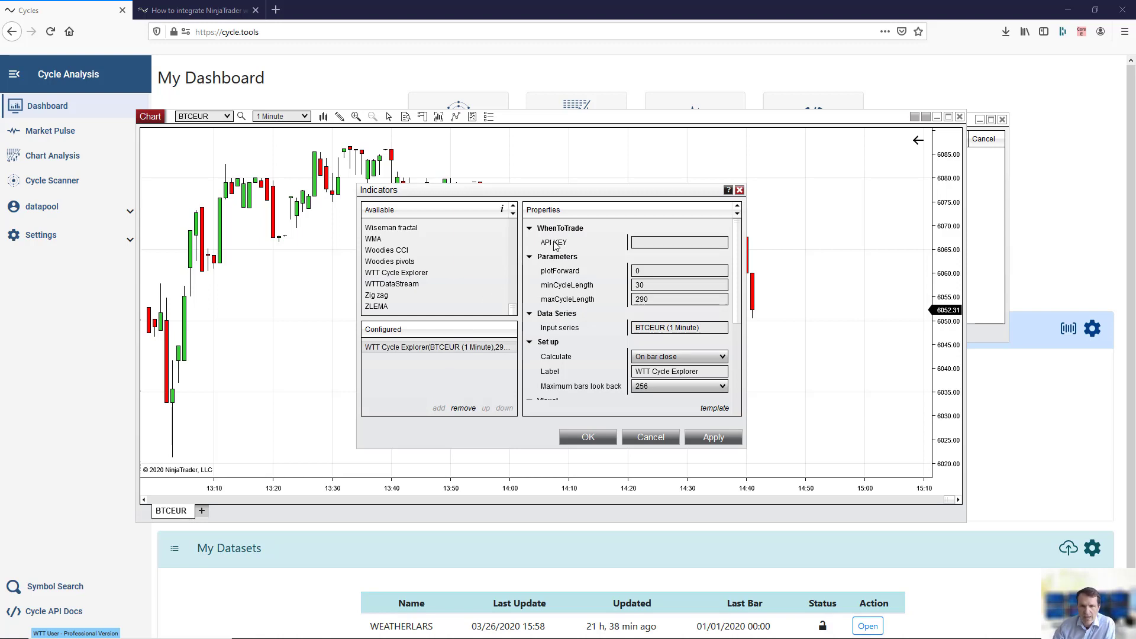
click(644, 240)
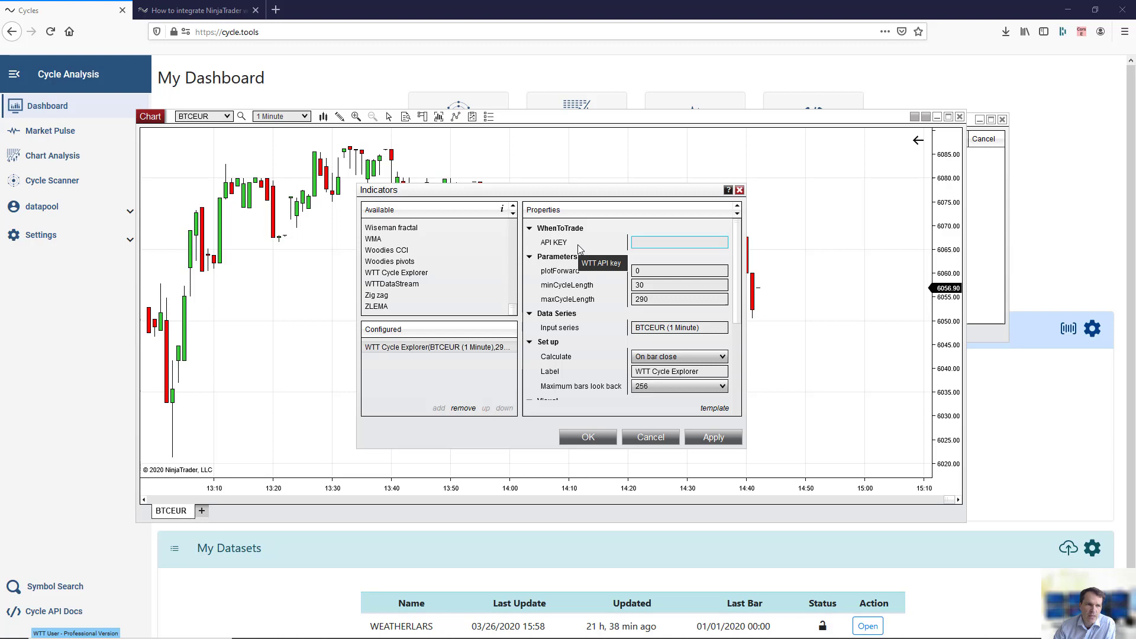
click(84, 9)
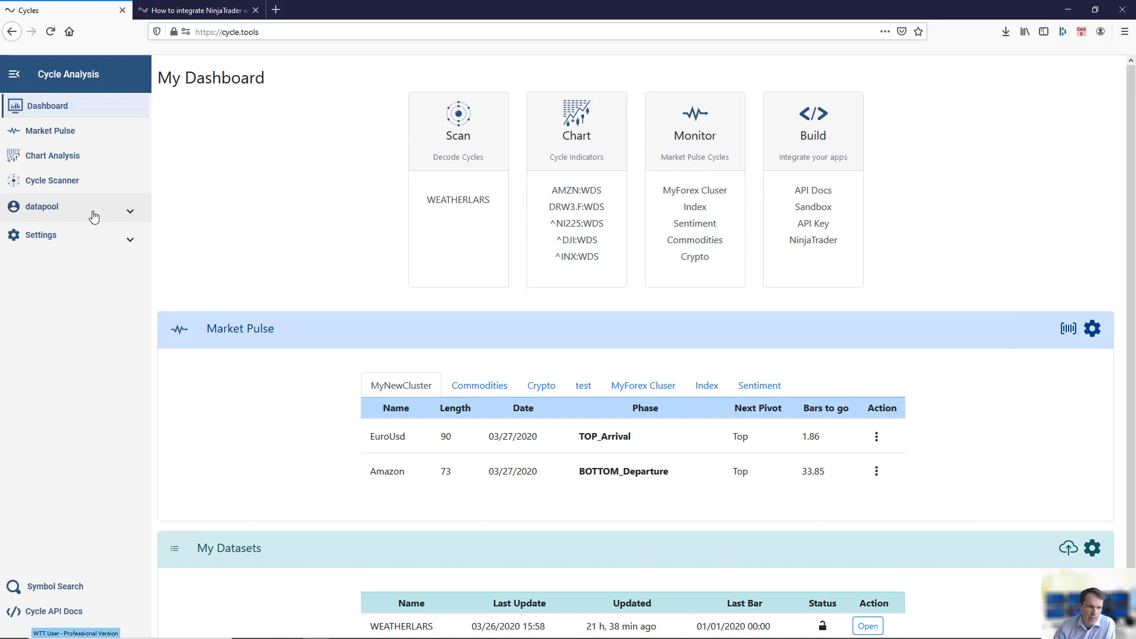
Open the cycle.tools API Access Key page, select the API key, and return to NinjaTrader's Indicators dialog.
click(75, 213)
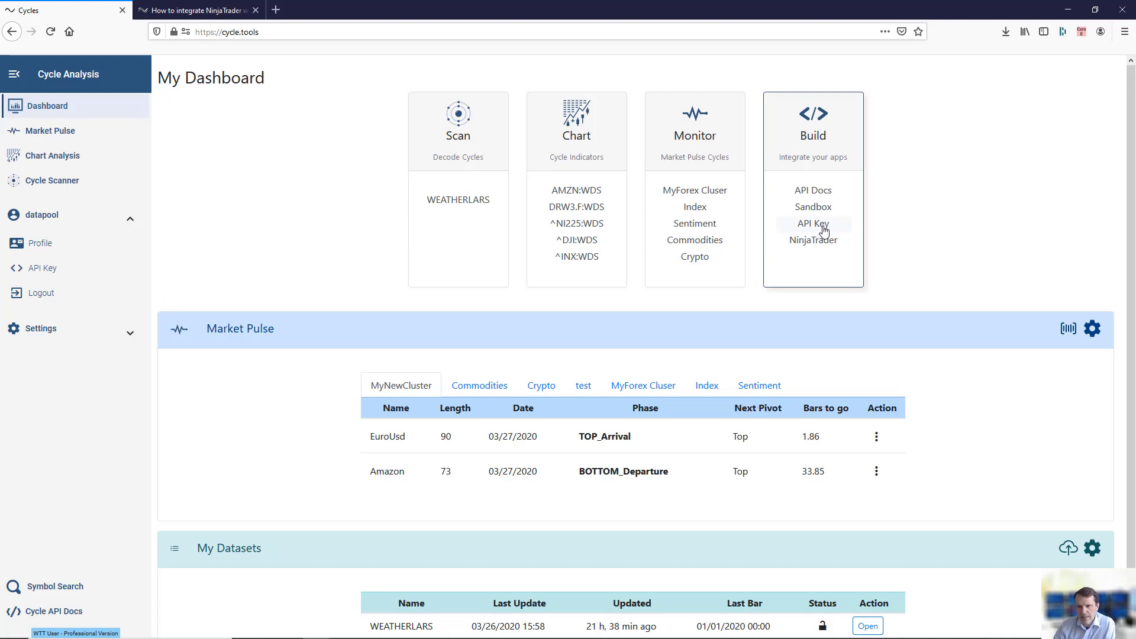
click(824, 230)
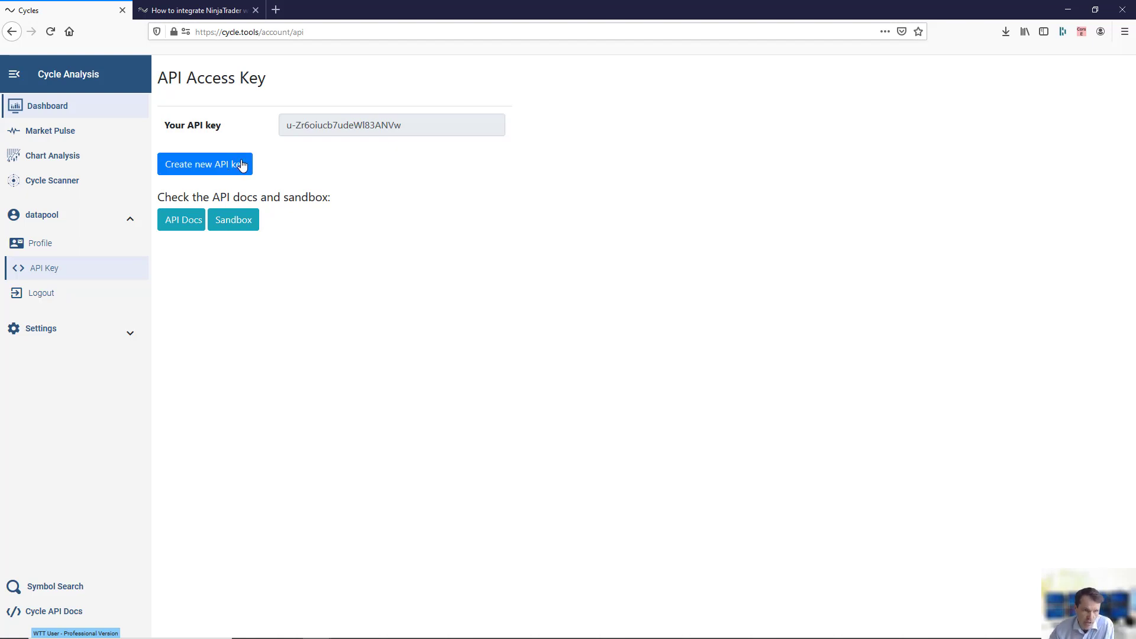
drag(400, 124, 275, 129)
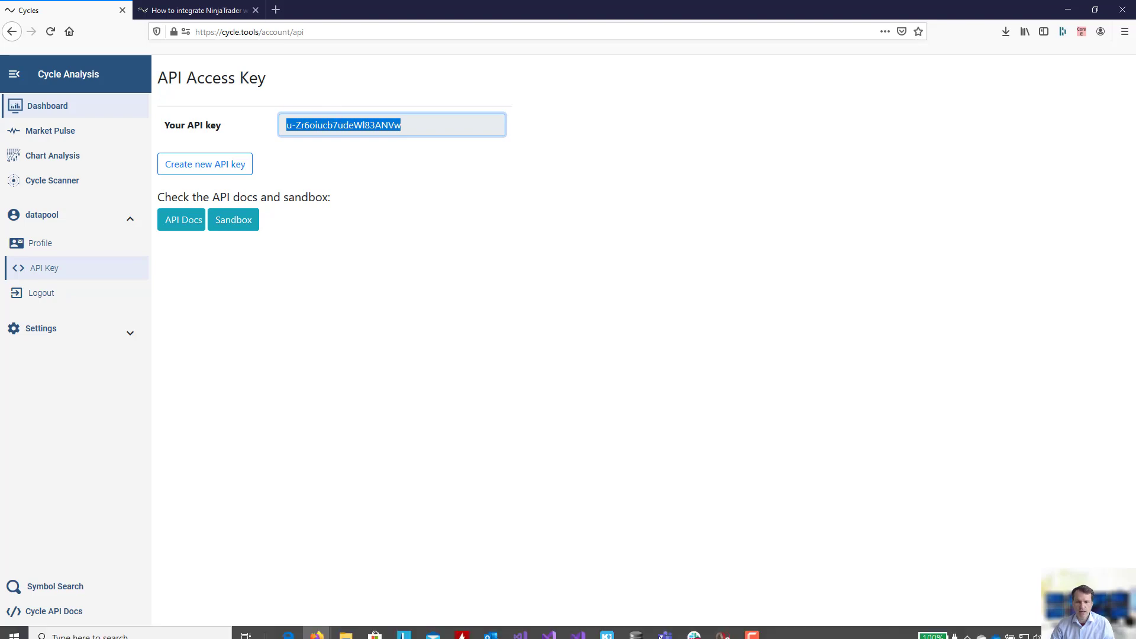
click(723, 626)
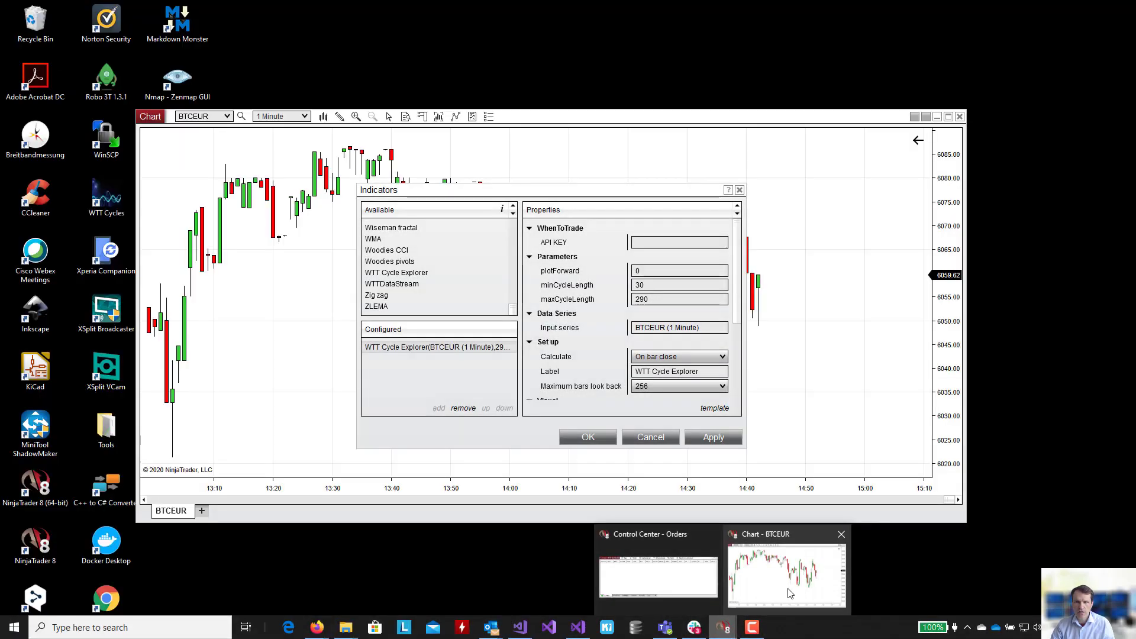
click(733, 594)
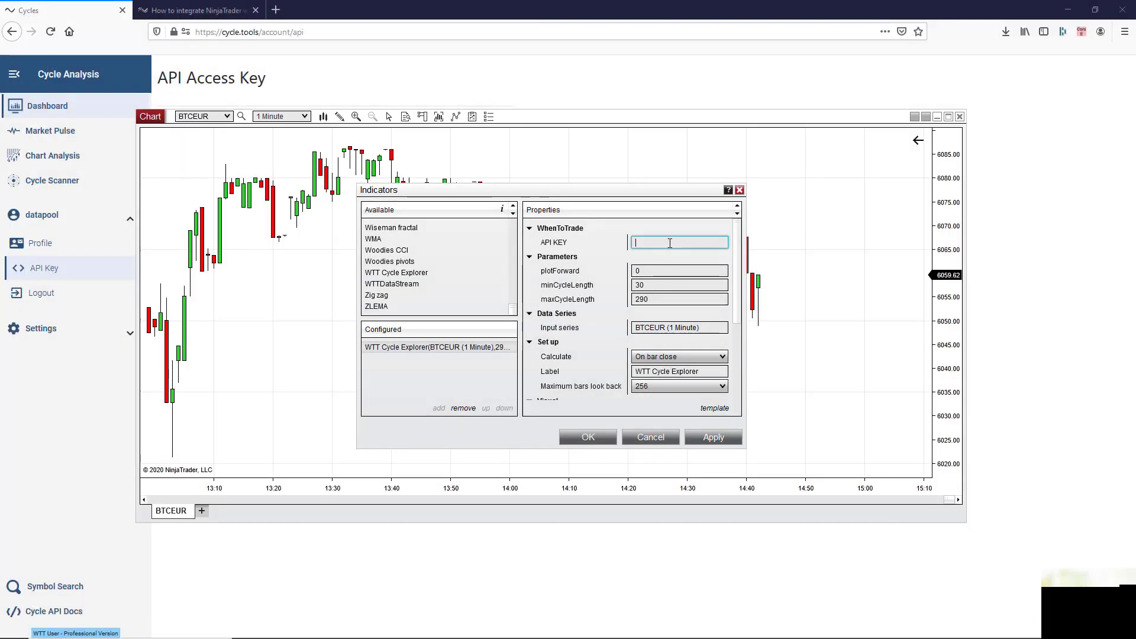
Paste the API key, set plotForward to 100, then apply and close the Indicators dialog.
key(ctrl+v)
key(Tab)
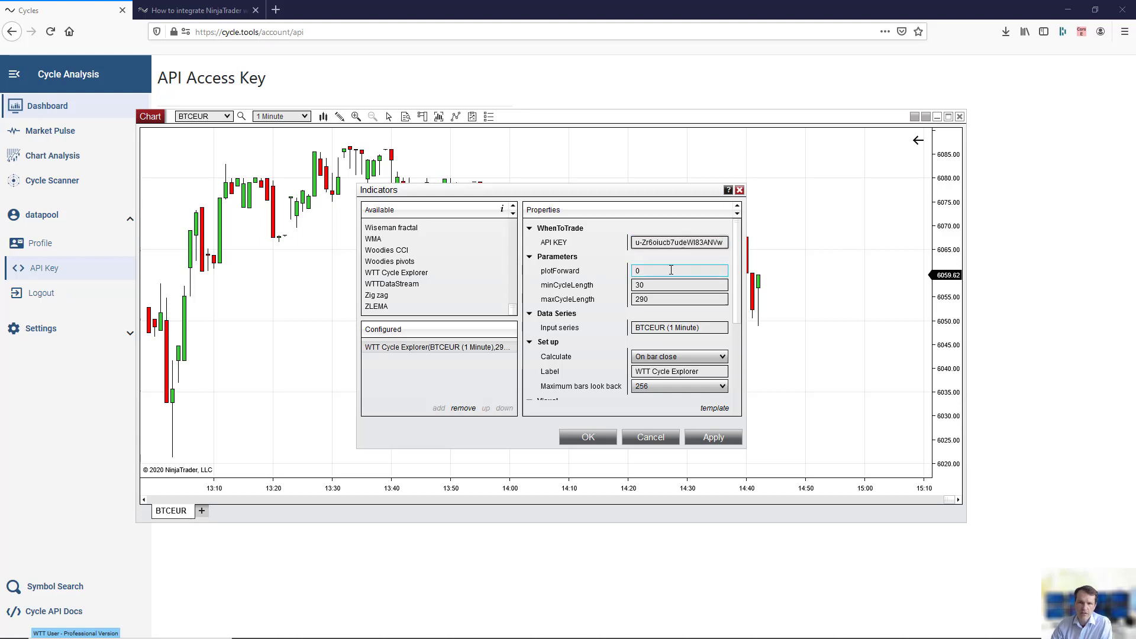
click(622, 273)
text(100)
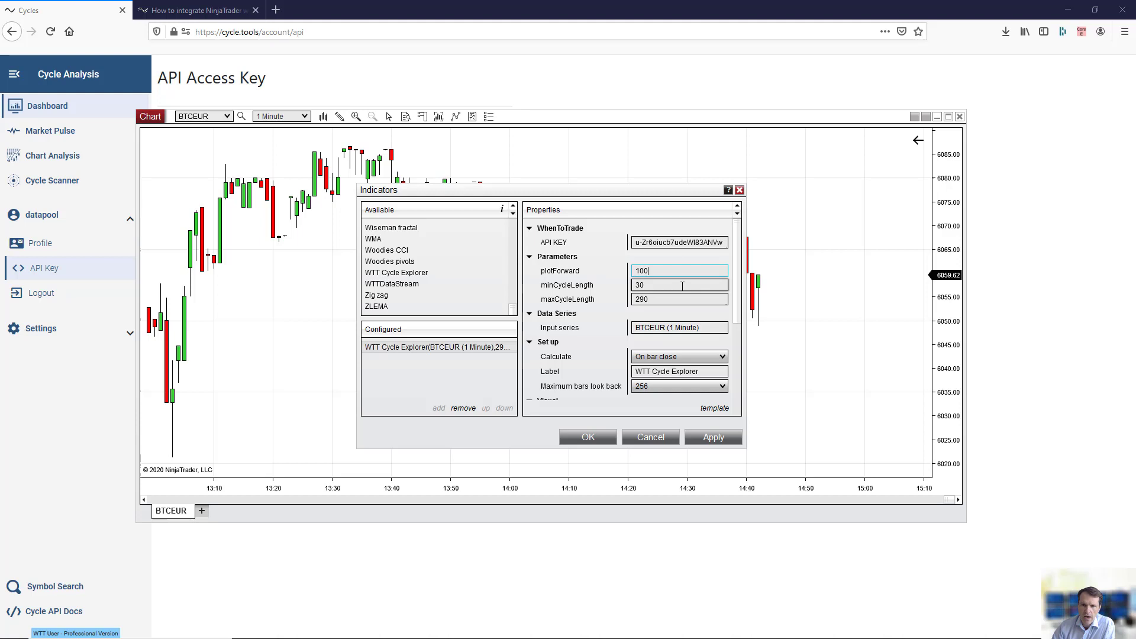
click(708, 442)
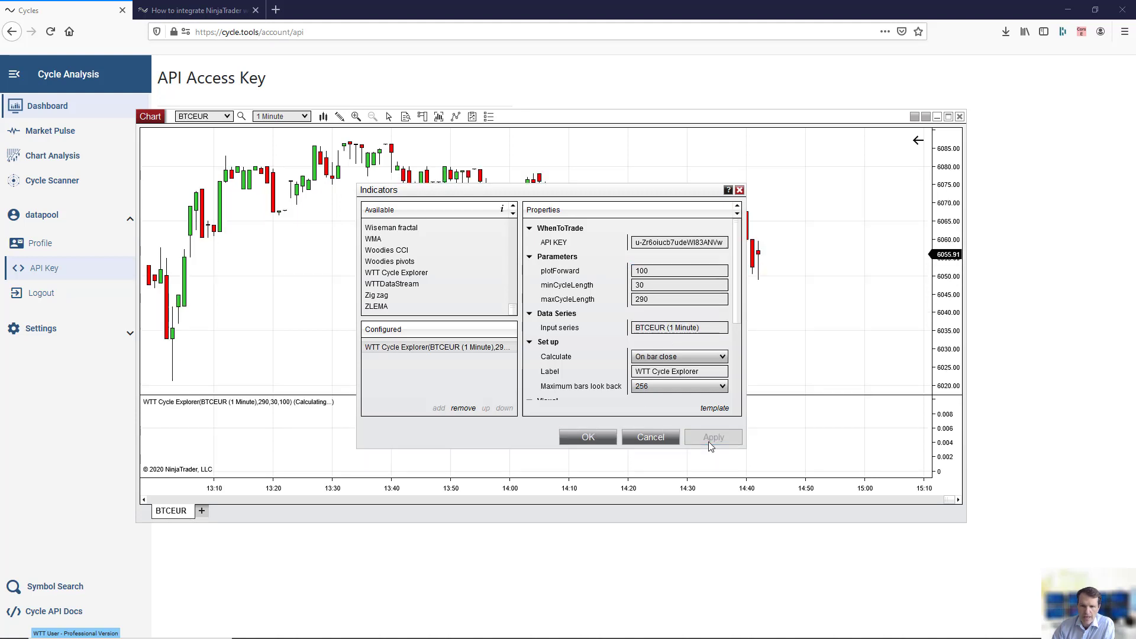
click(608, 443)
Enlarge the cycle panel, compress the time axis, and pan left to show the projection past 16:20.
drag(601, 400, 608, 361)
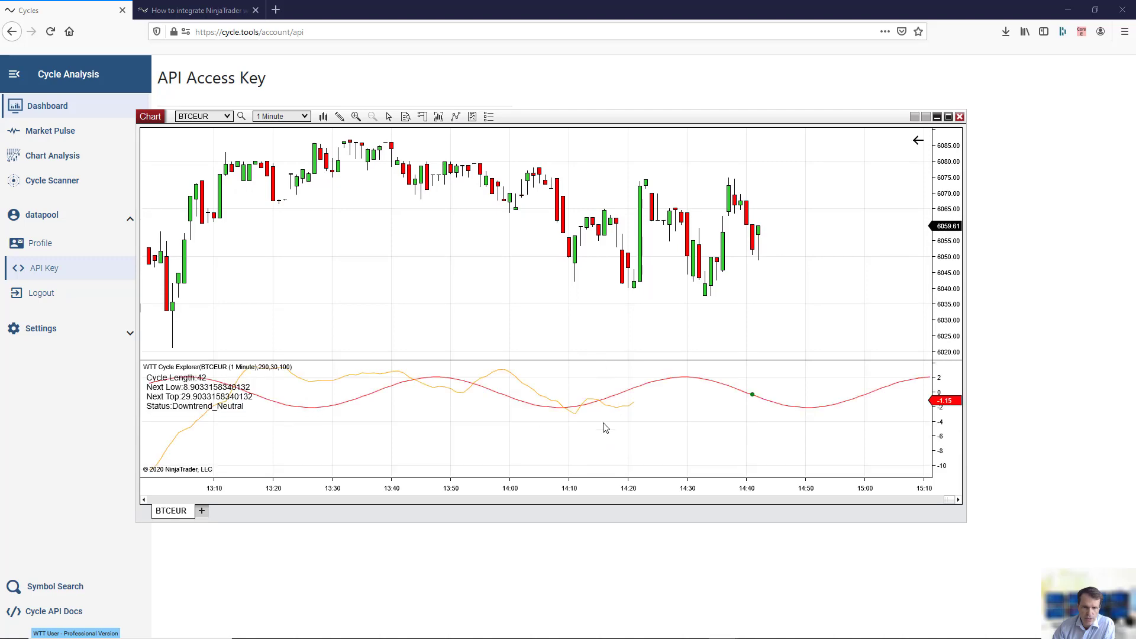
drag(755, 441, 656, 438)
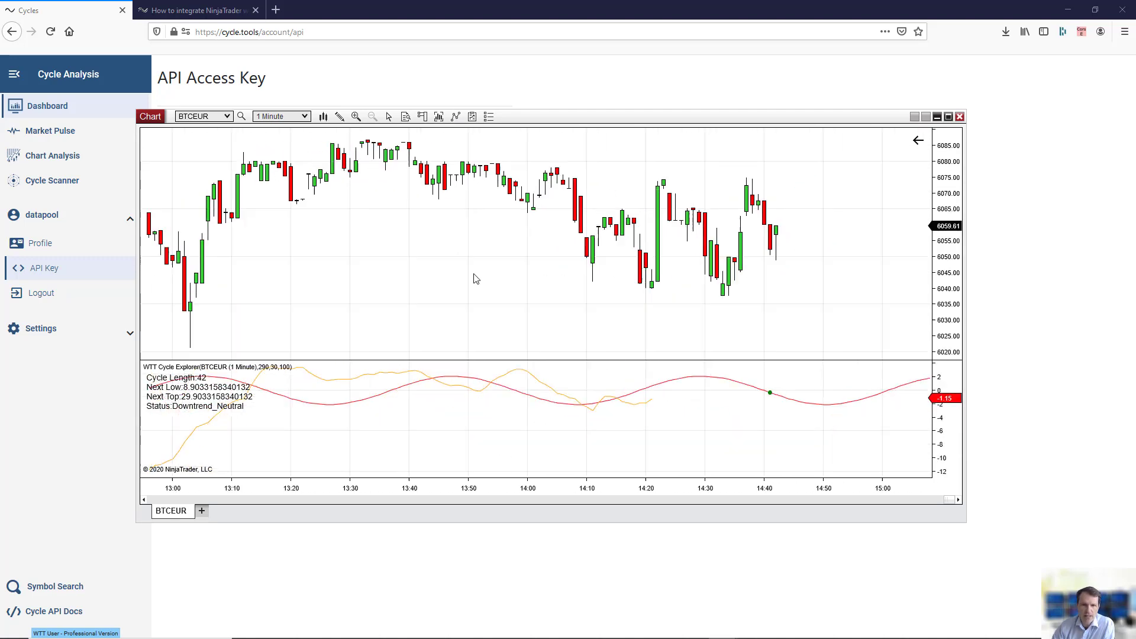
scroll(477, 279, up, 3)
drag(217, 486, 649, 358)
scroll(612, 325, down, 5)
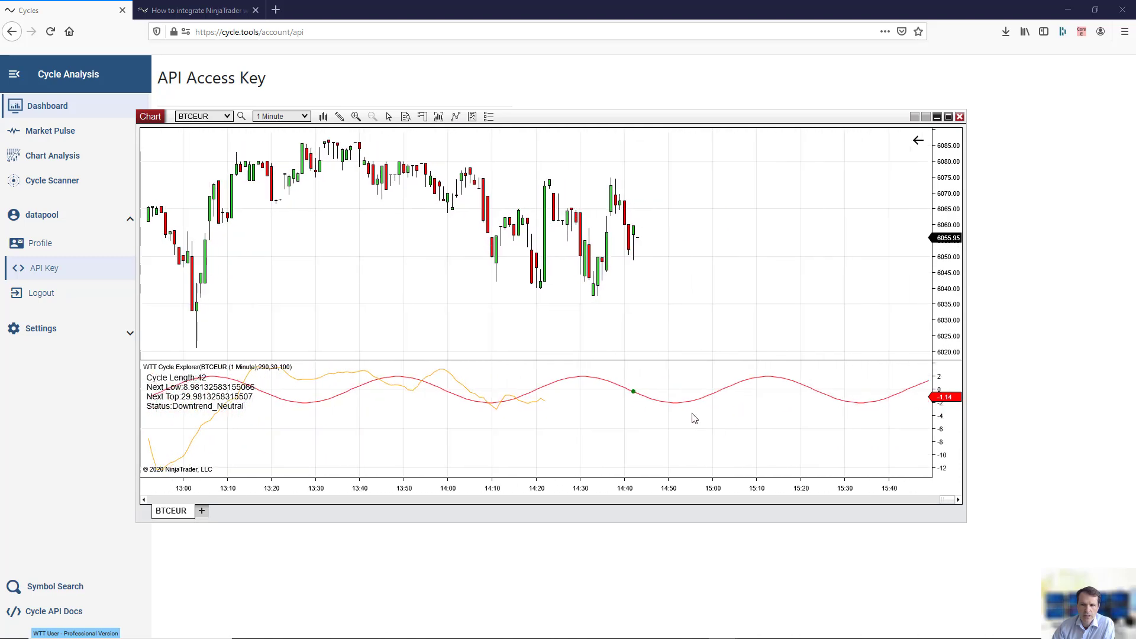
drag(663, 313, 510, 310)
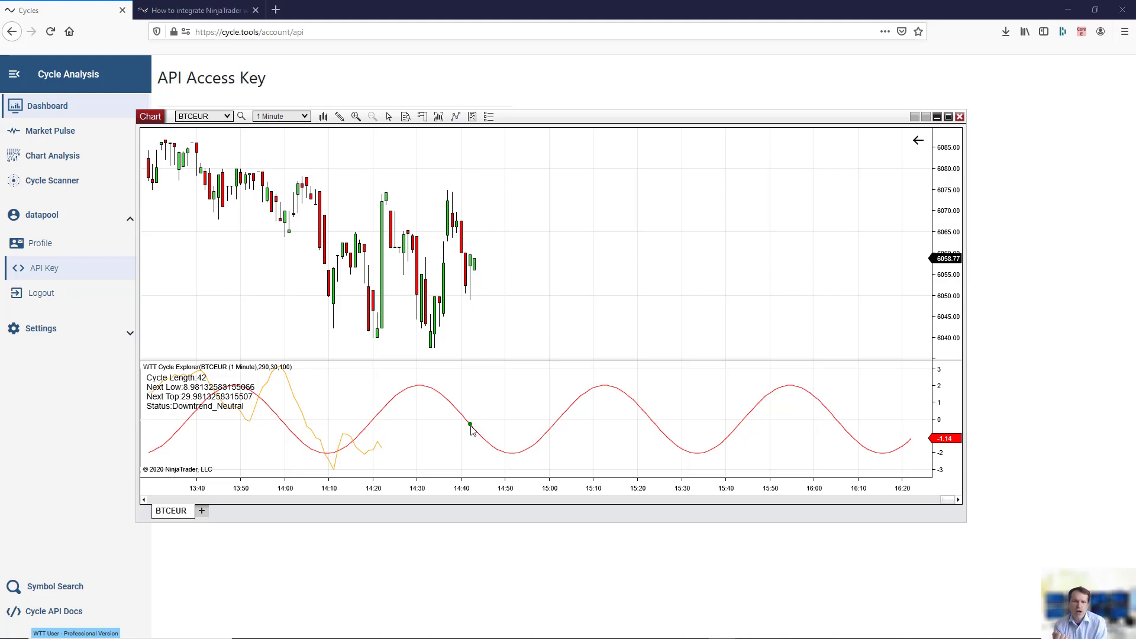
Open Cycle API Docs and view the Cycles > Cycle Explorer endpoint and its query parameters.
click(100, 69)
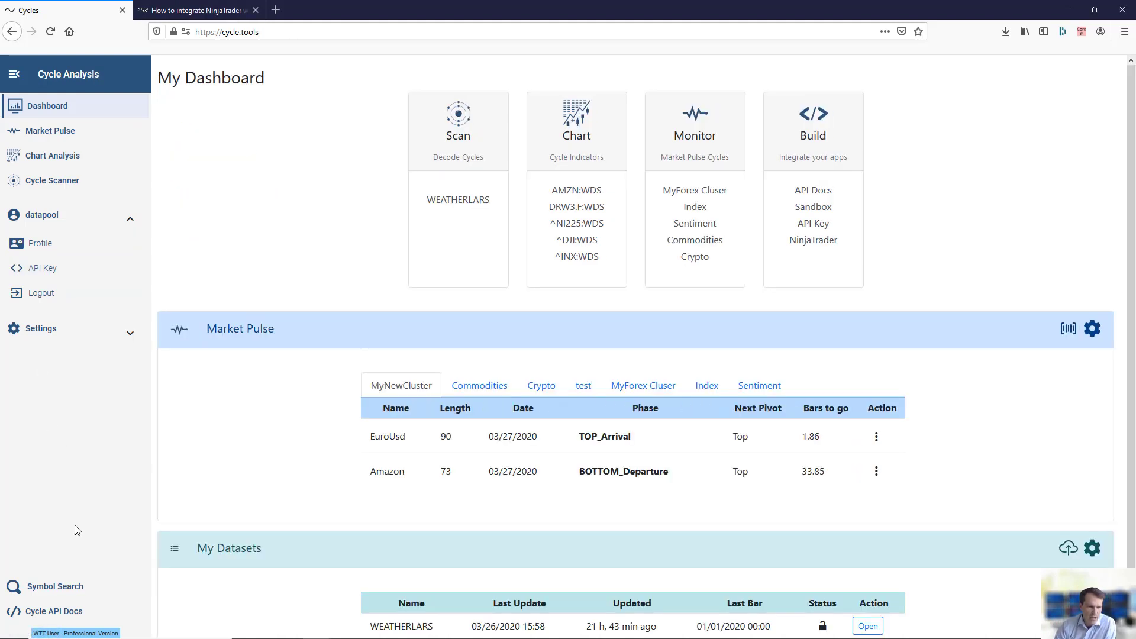
click(62, 613)
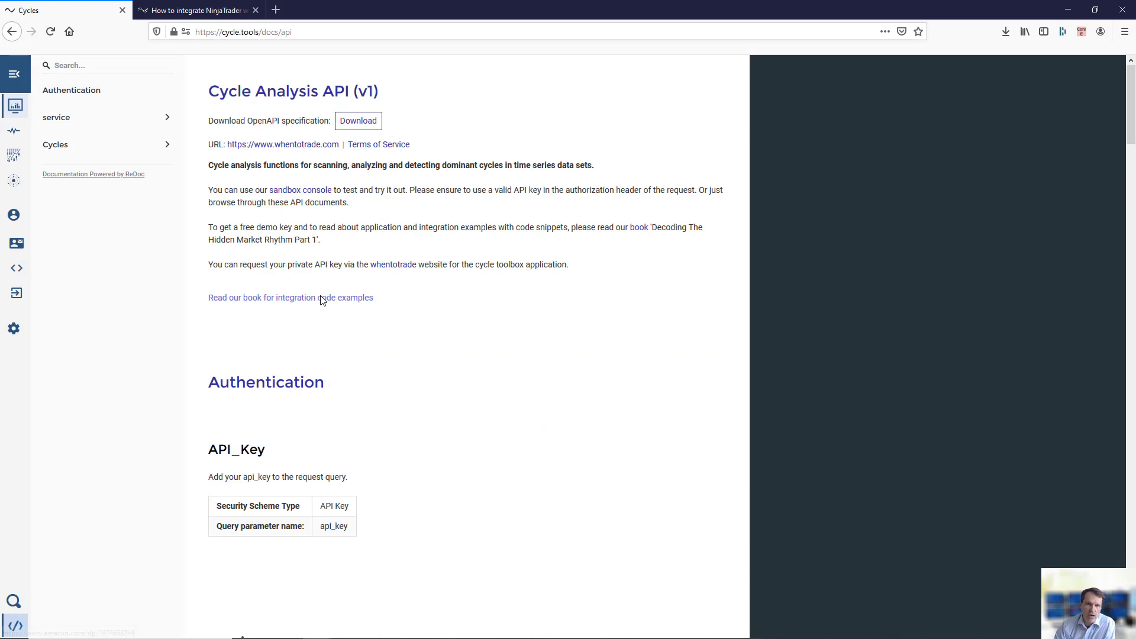
click(84, 151)
click(95, 204)
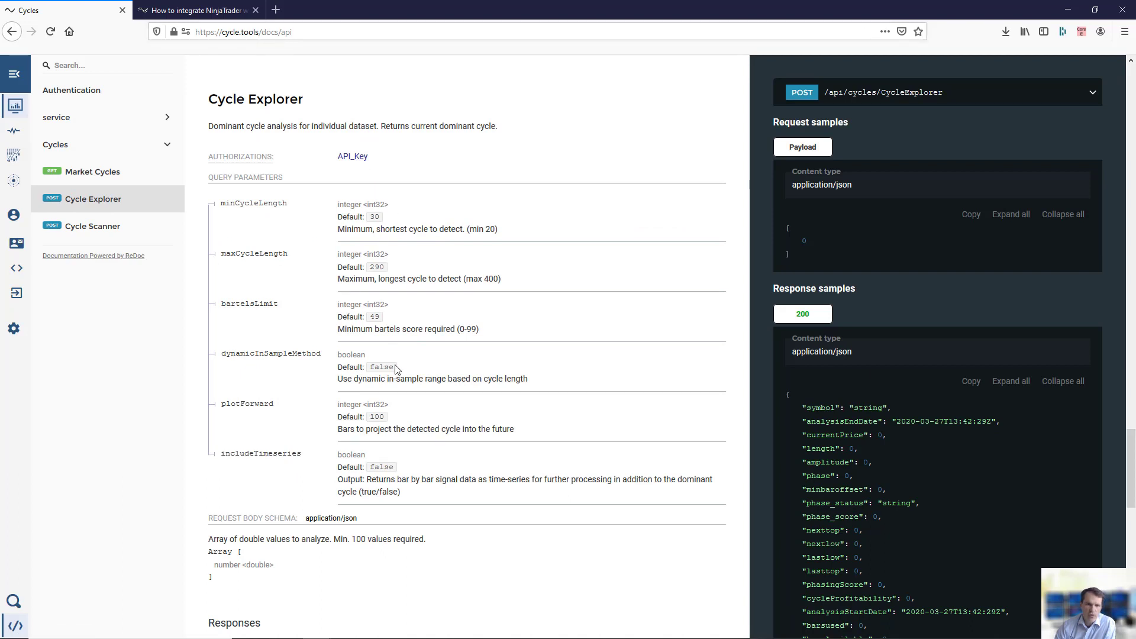
scroll(420, 536, down, 3)
scroll(420, 534, up, 4)
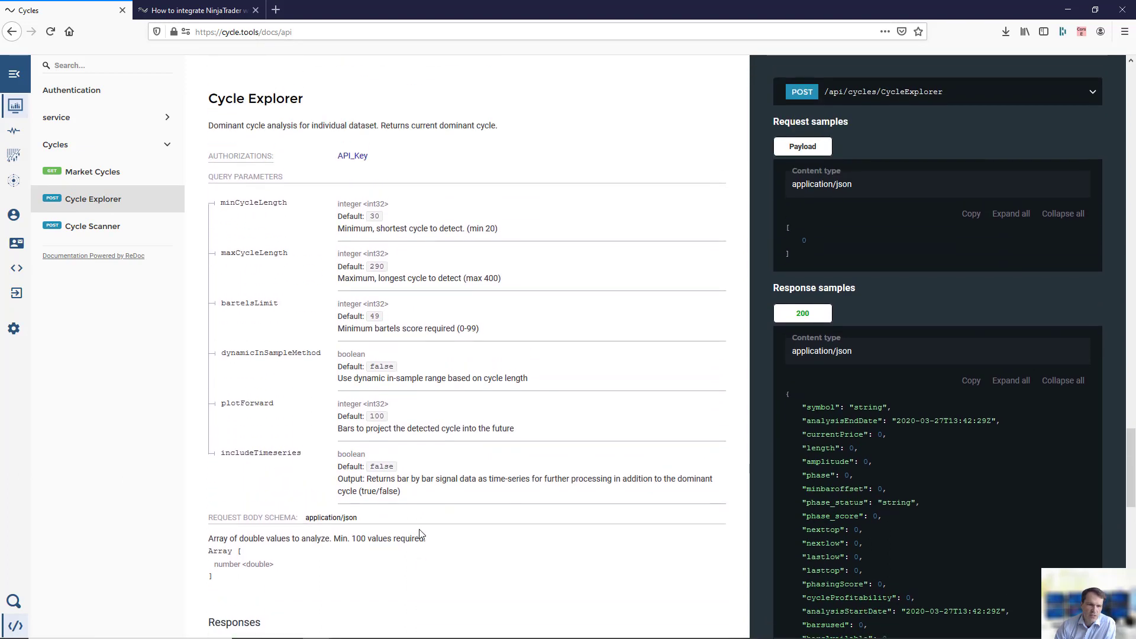
scroll(419, 532, down, 1)
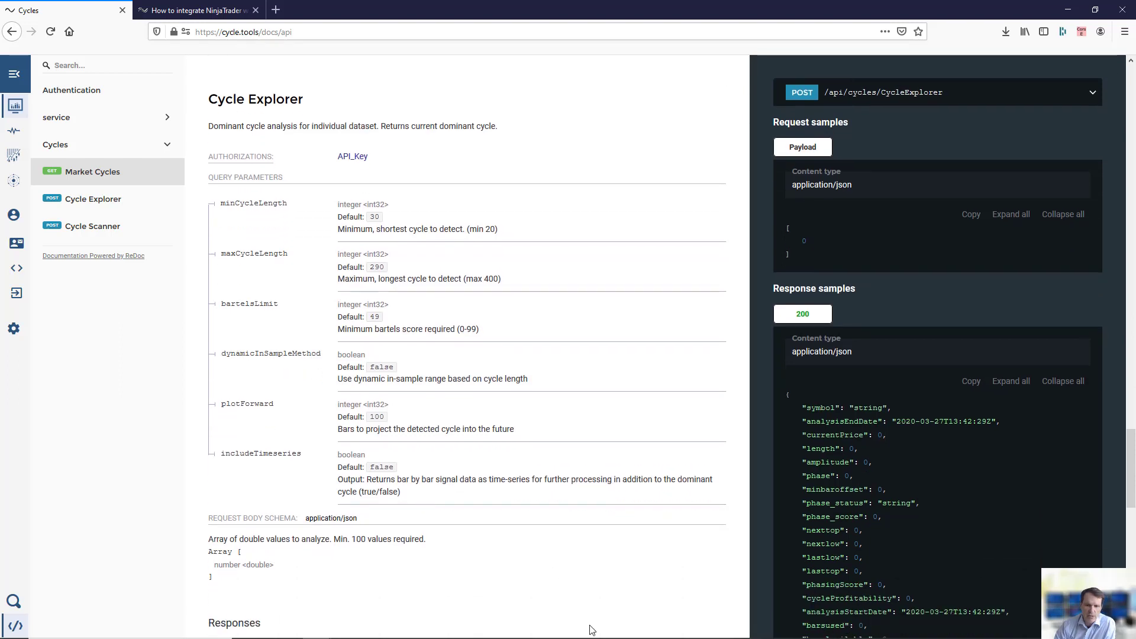
Bring the BTCEUR chart window forward from the taskbar.
mouse_move(596, 633)
mouse_move(725, 634)
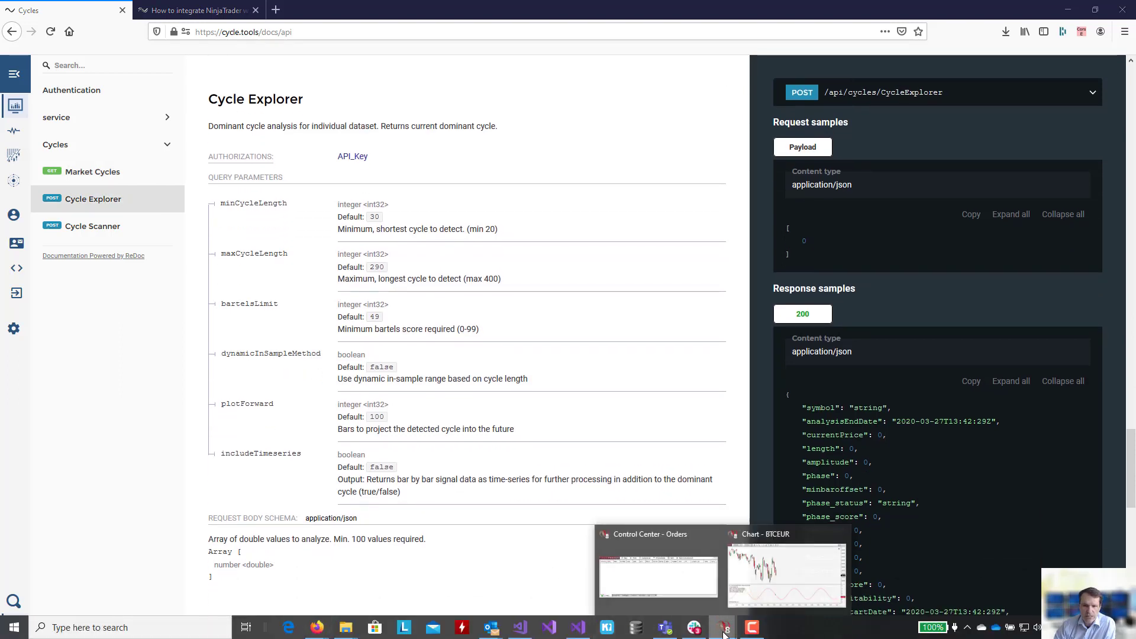
click(761, 583)
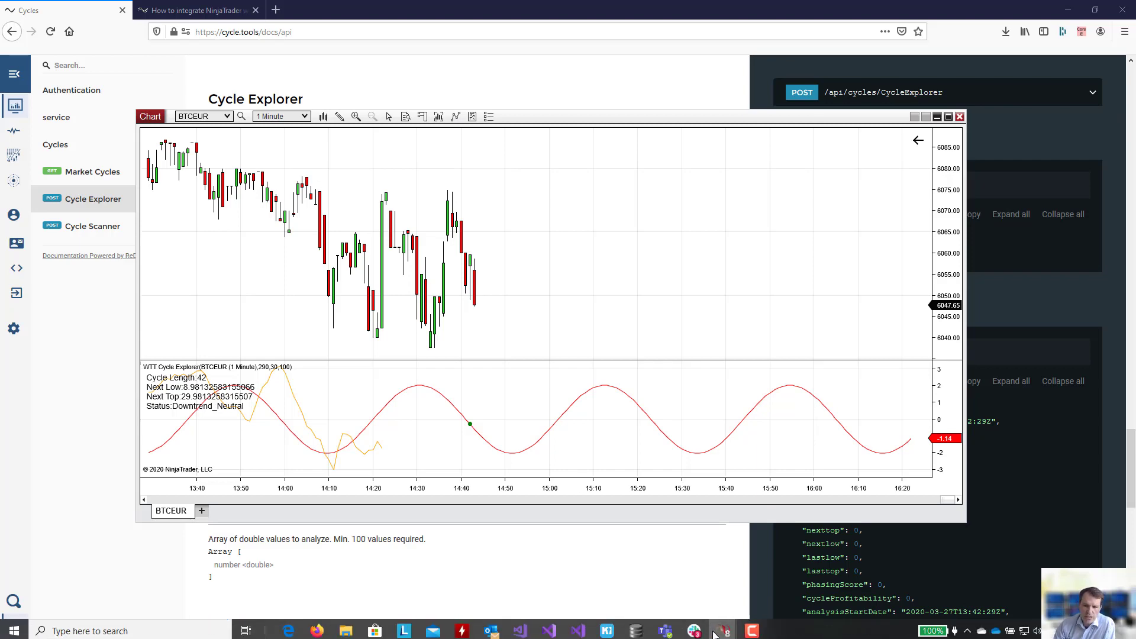
Open the NinjaScript Editor from Control Center's New menu and expand Indicators down to WTT_CycleExplorer.
mouse_move(723, 629)
click(658, 580)
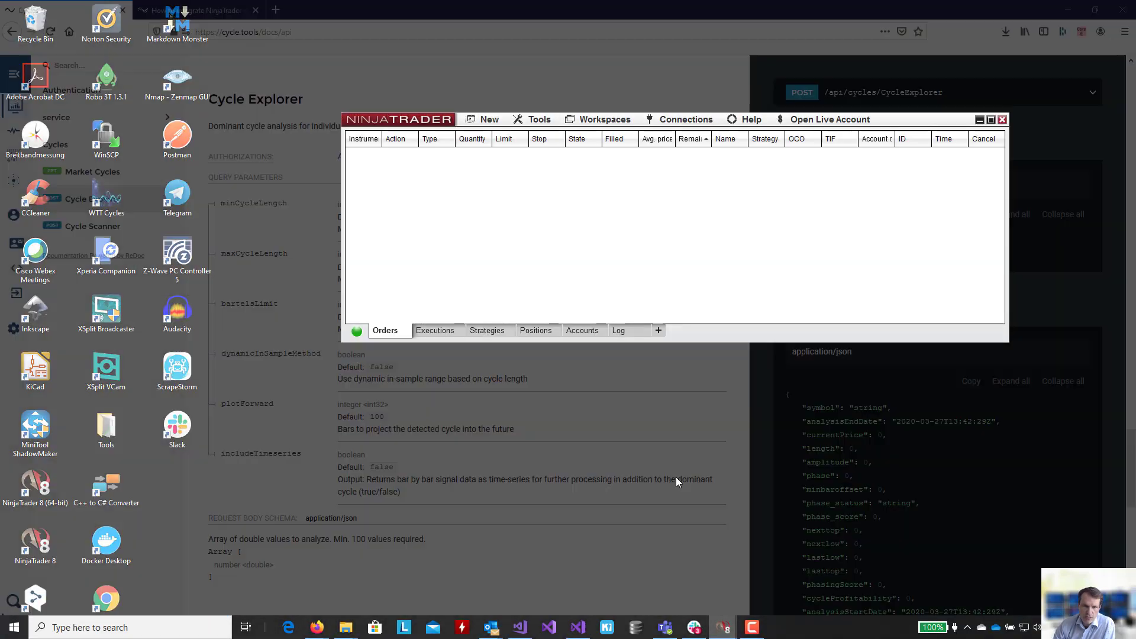
click(490, 119)
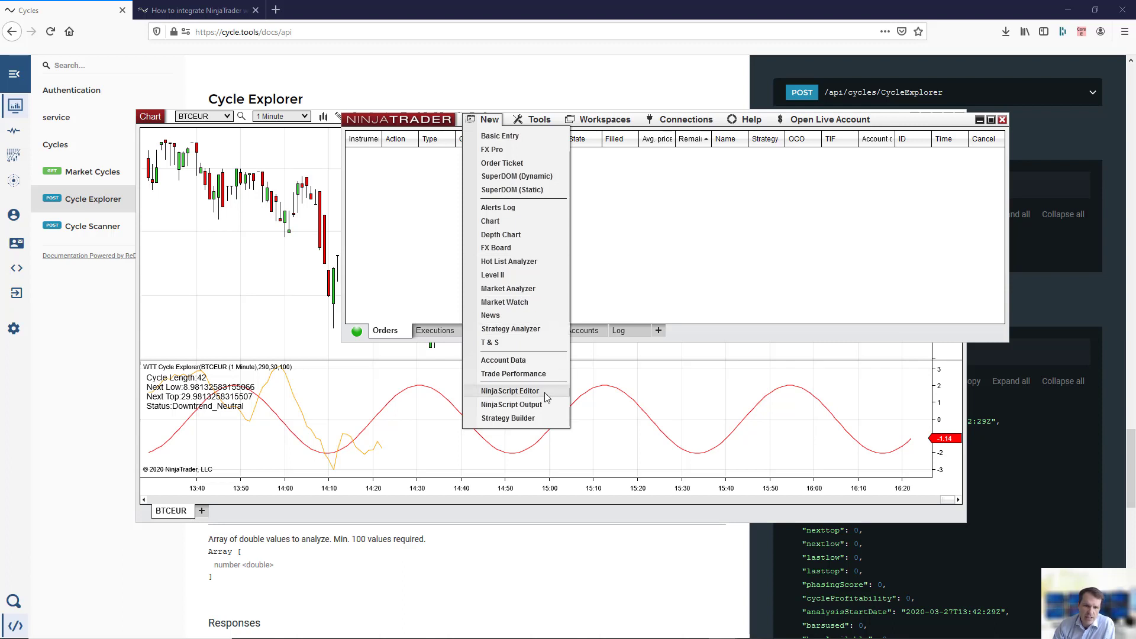
click(511, 391)
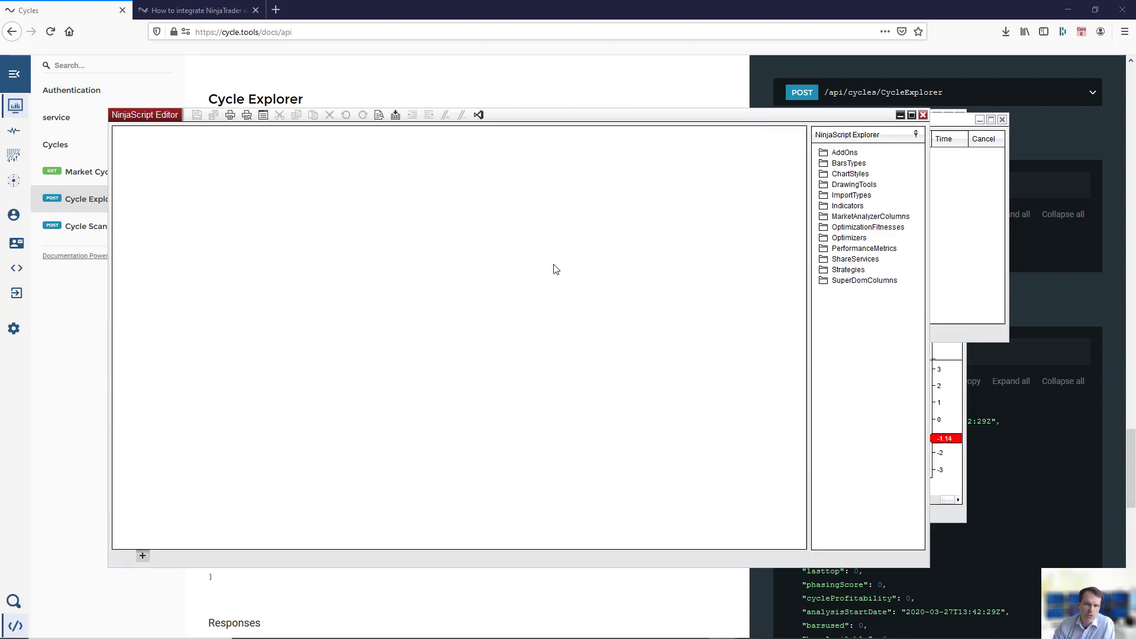
double_click(841, 207)
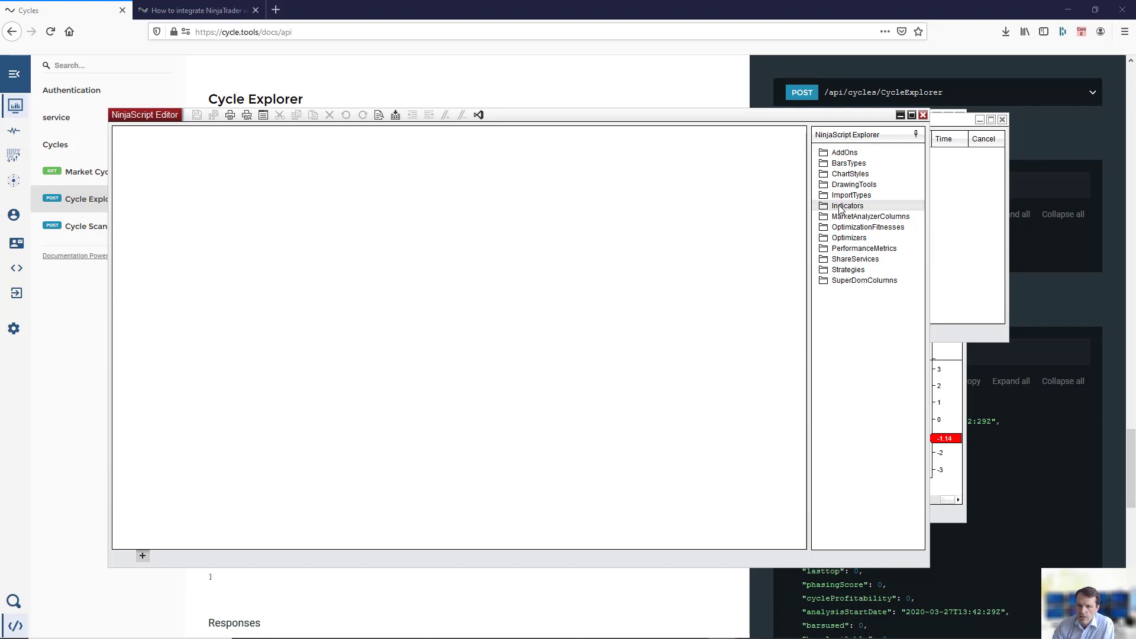
drag(921, 208, 919, 499)
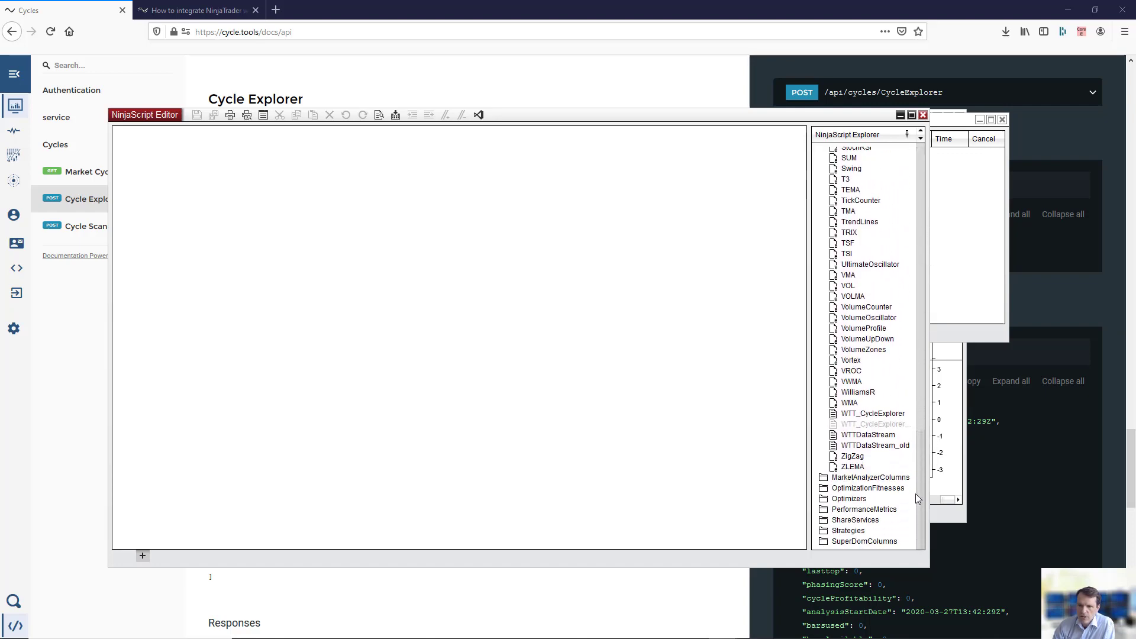
Open the WTT_CycleExplorer source and highlight the api.cycle.tools host and CycleExplorer endpoint path.
double_click(873, 414)
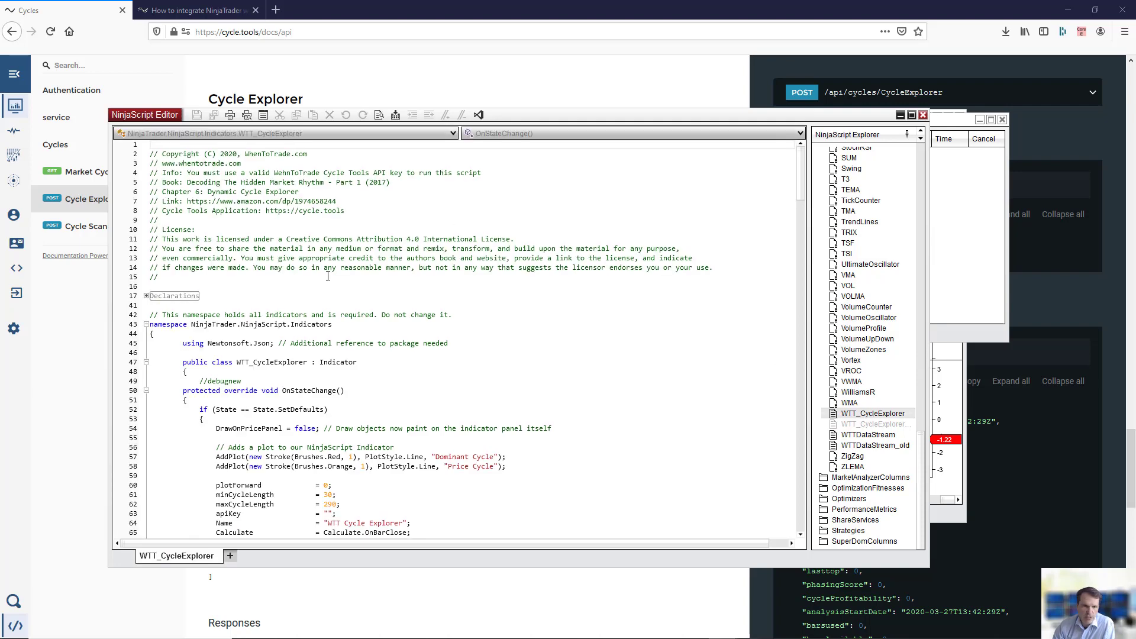
scroll(571, 342, down, 20)
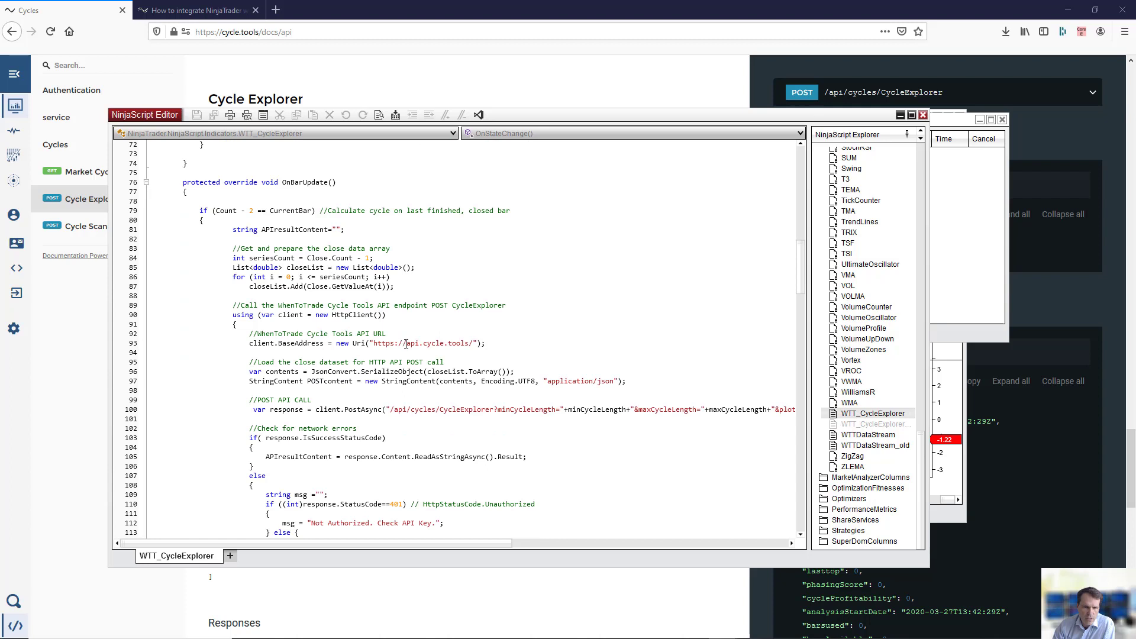
drag(406, 343, 468, 344)
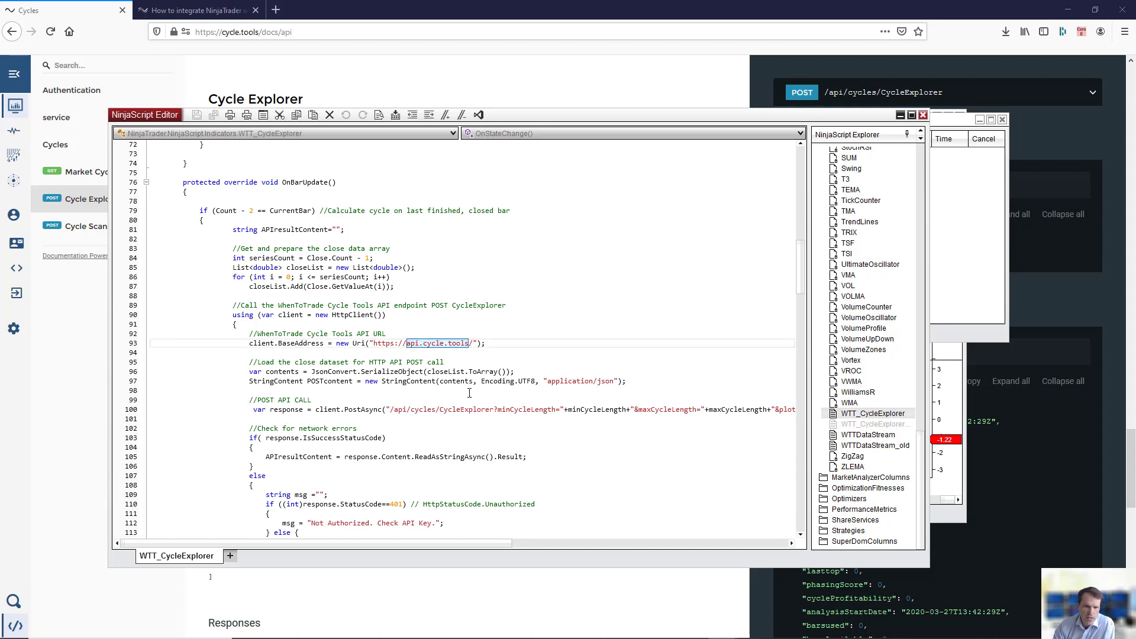
drag(390, 410, 524, 413)
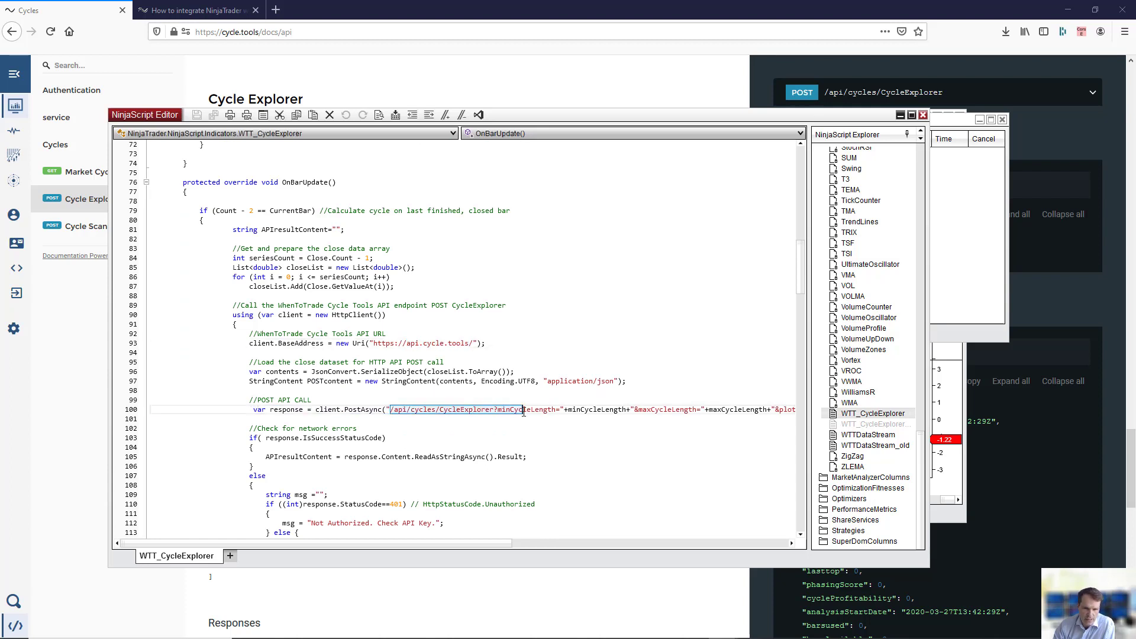
click(554, 437)
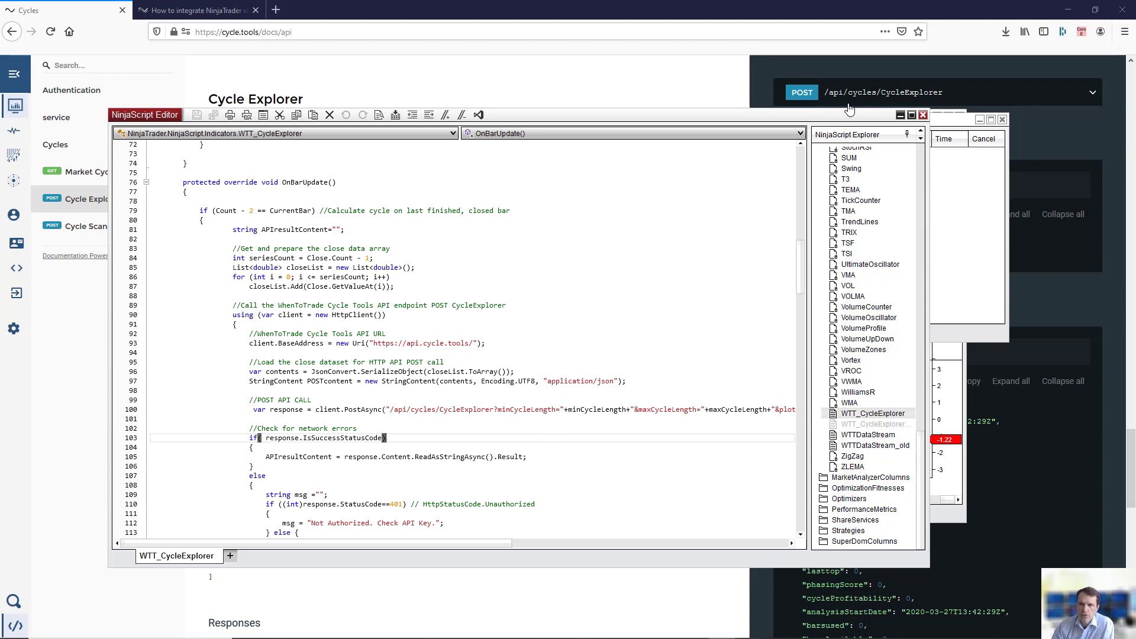
Minimize the NinjaScript Editor and bring the BTCEUR chart with its cycle panel back to front.
click(900, 115)
click(633, 402)
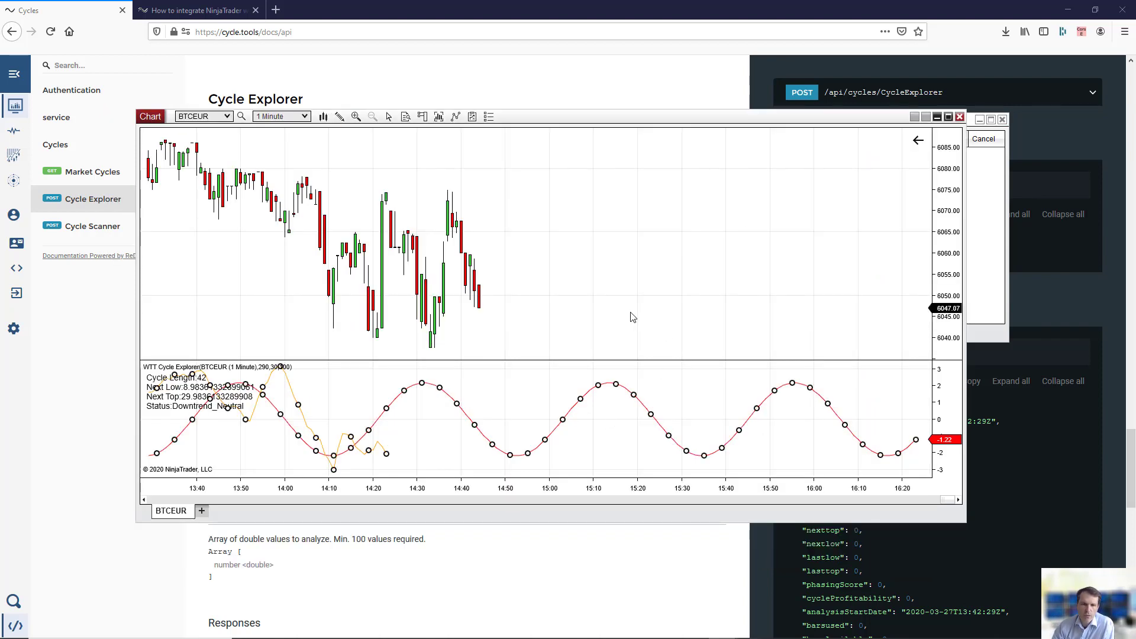
click(600, 305)
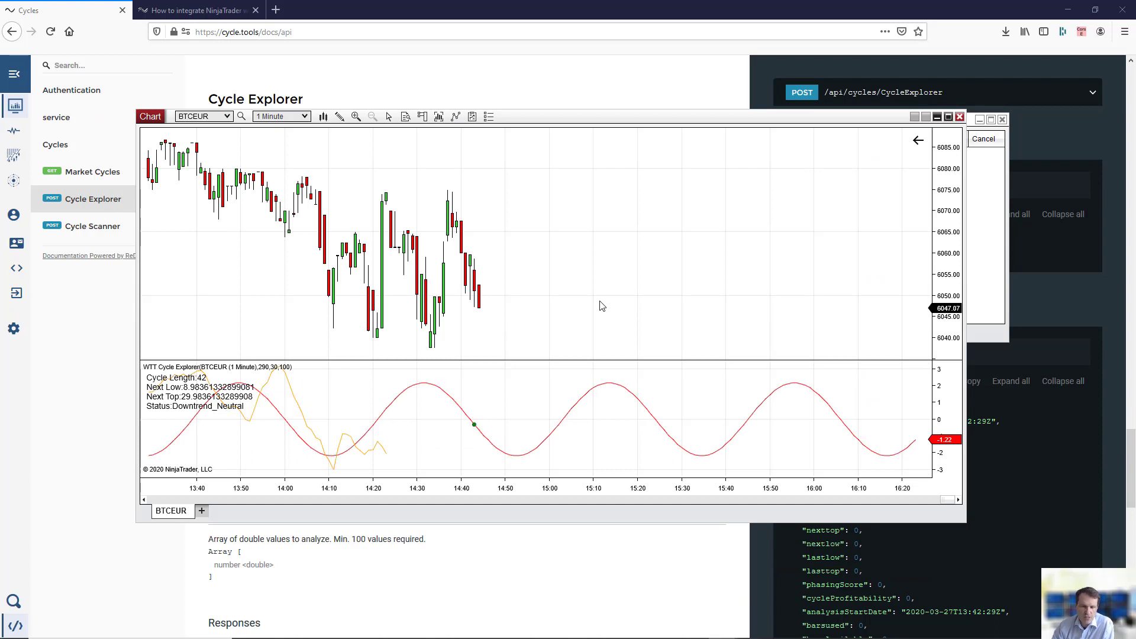